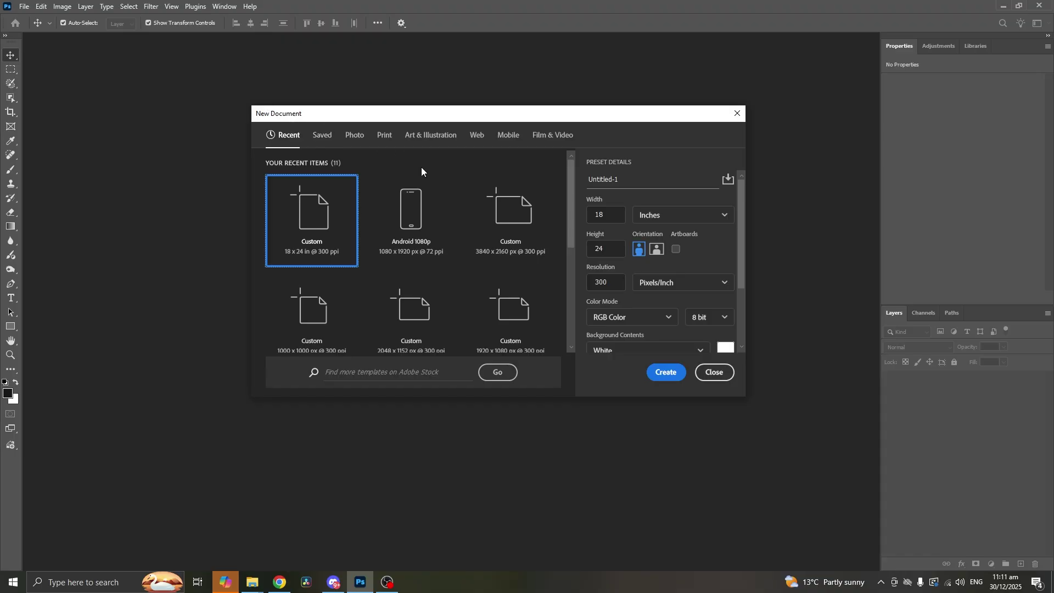
Step: Create a new 18 × 24 inch portrait document at 300 pixels/inch in RGB Color with a white background
click(608, 215)
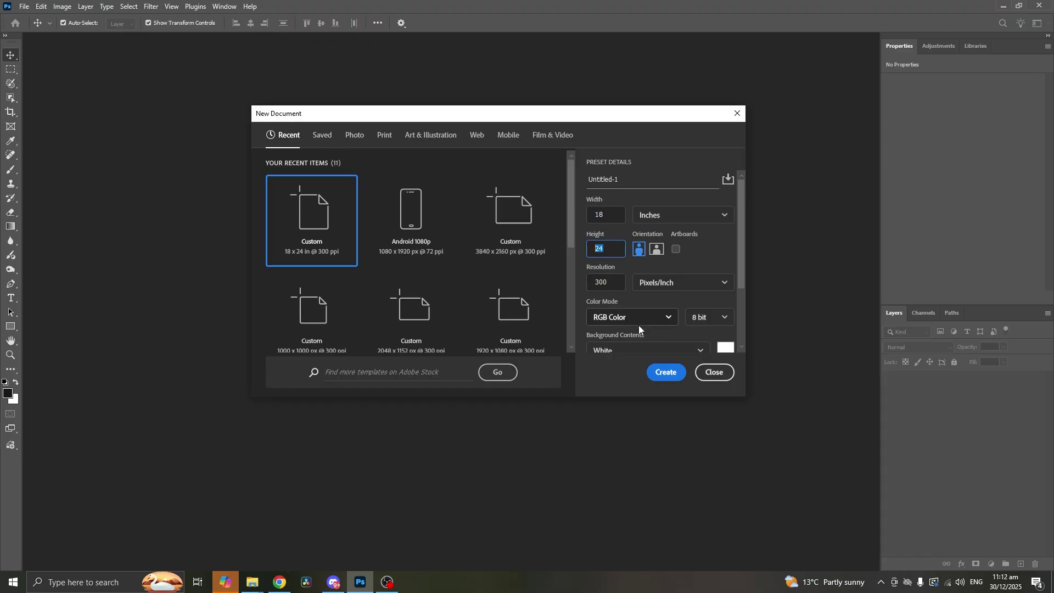
click(666, 371)
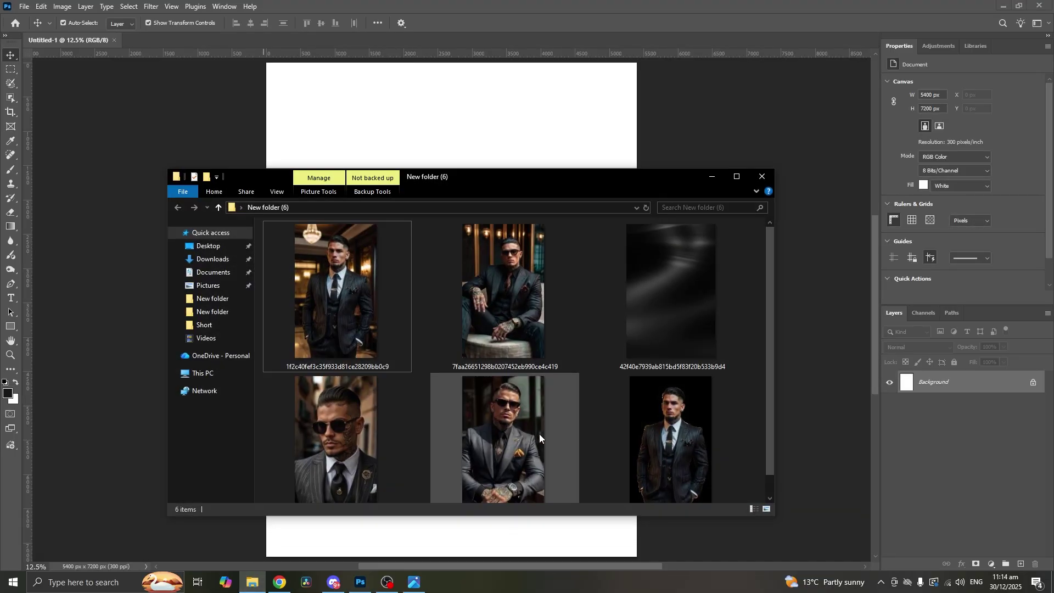
Step: Place the dark smoky texture image from the image folder and stretch it to cover the whole canvas
drag(651, 340, 484, 138)
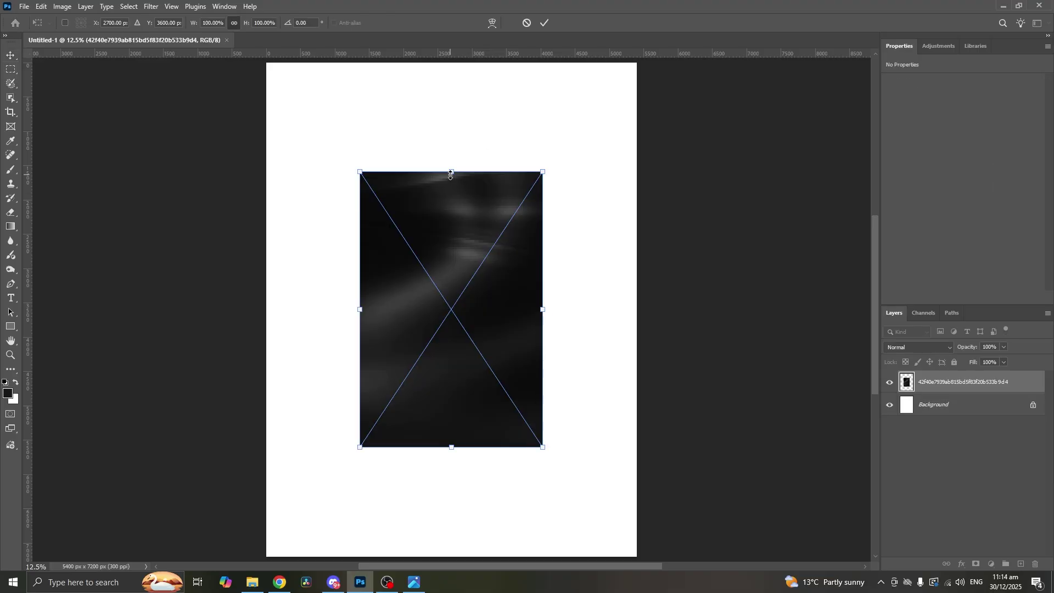
drag(451, 175, 452, 63)
drag(451, 446, 451, 556)
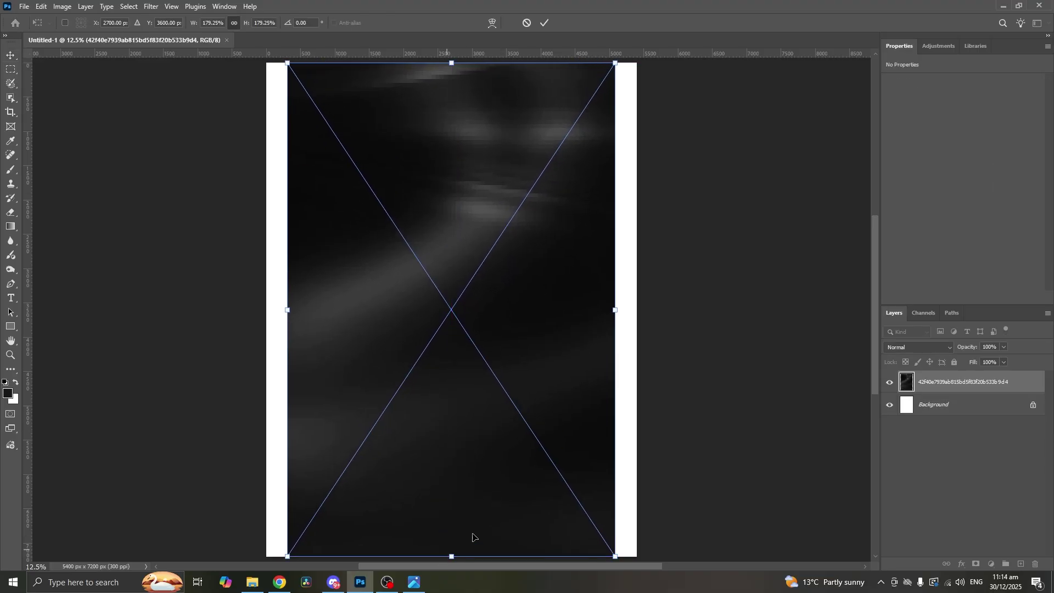
drag(614, 309, 637, 310)
drag(288, 310, 266, 310)
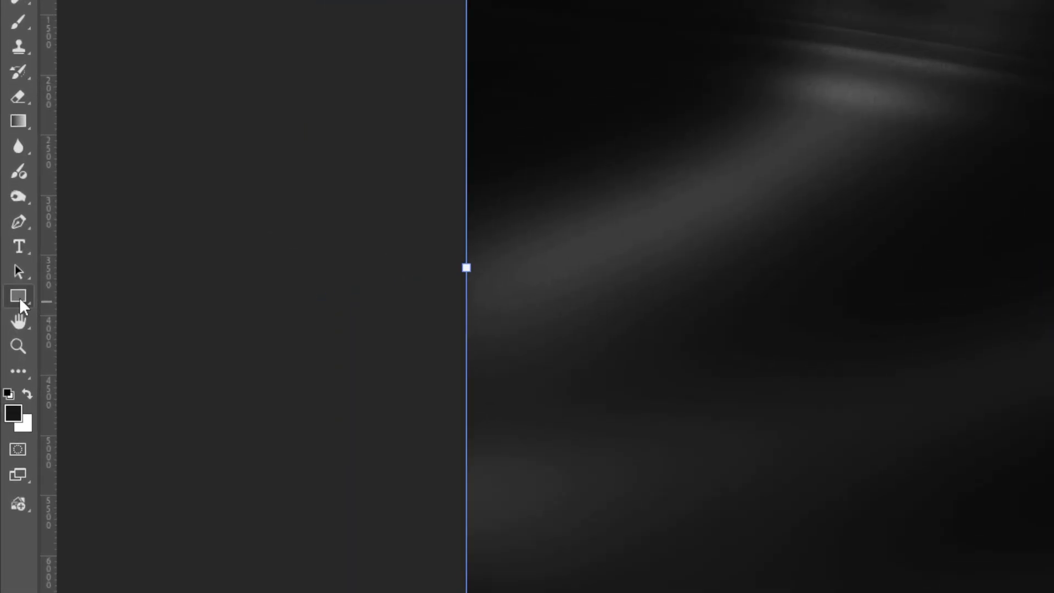
Step: Draw a tall rectangle about 1280 × 3568 px in the upper left part of the canvas and fill it with off-white
right_click(10, 327)
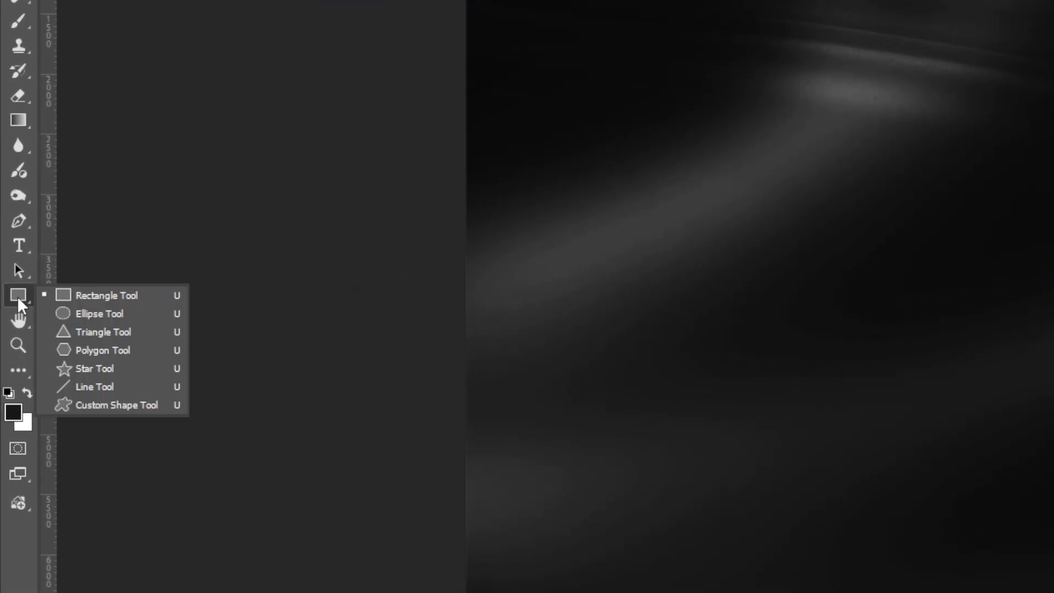
click(87, 299)
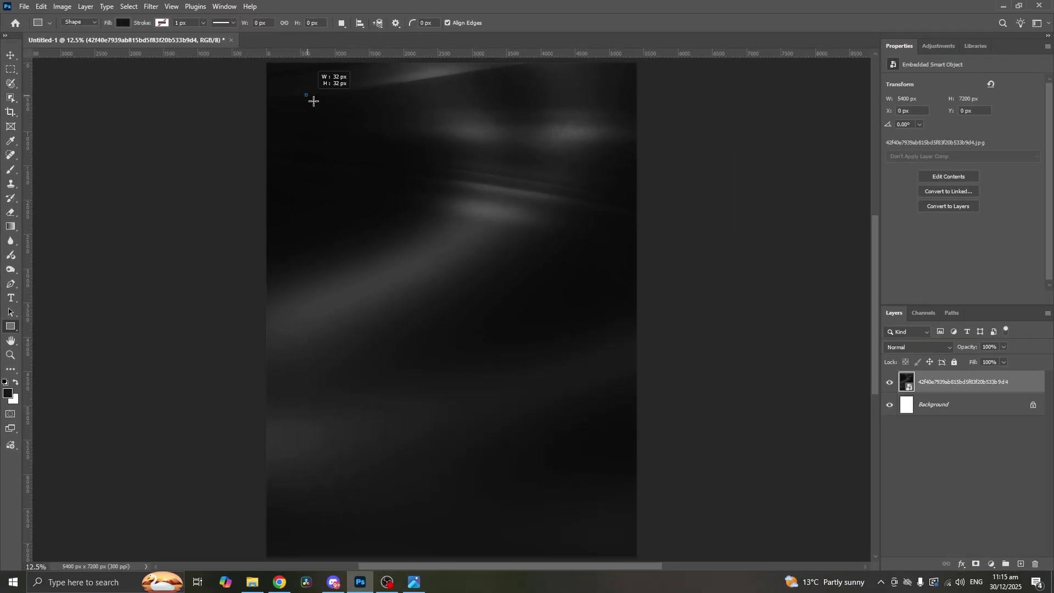
drag(313, 102, 393, 338)
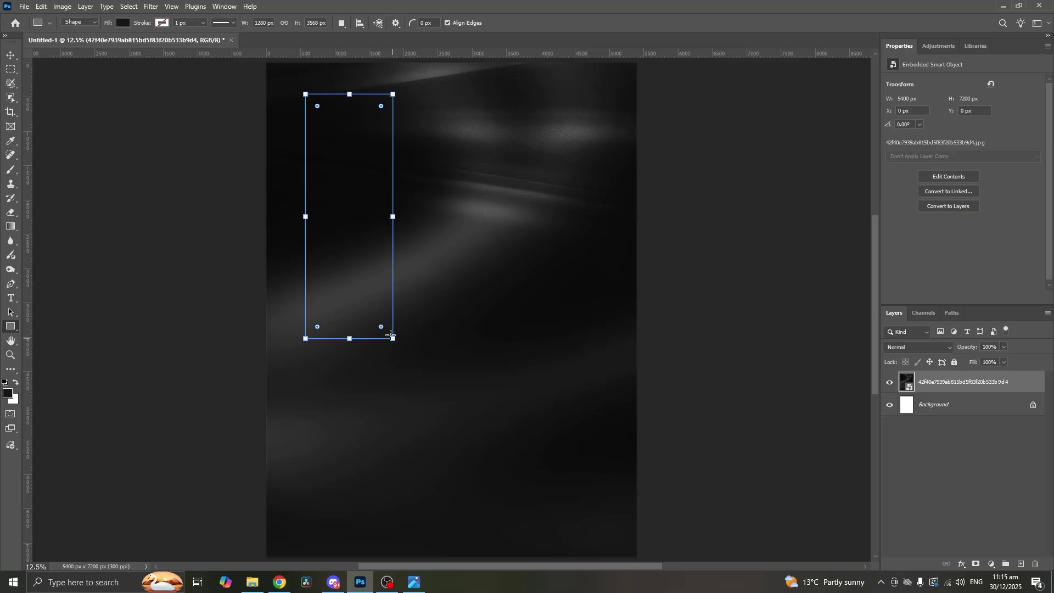
click(123, 23)
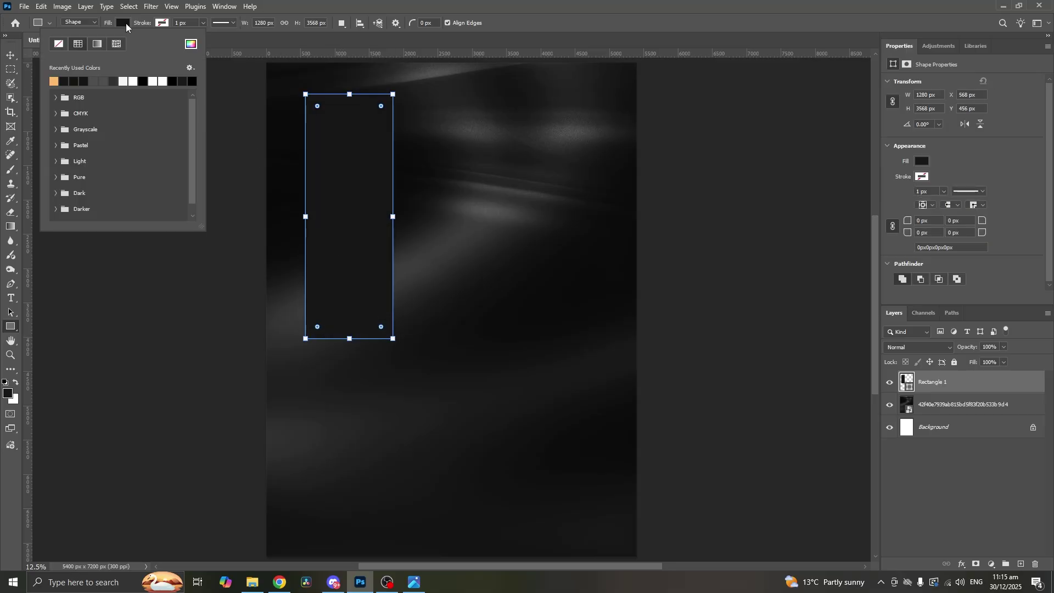
click(131, 81)
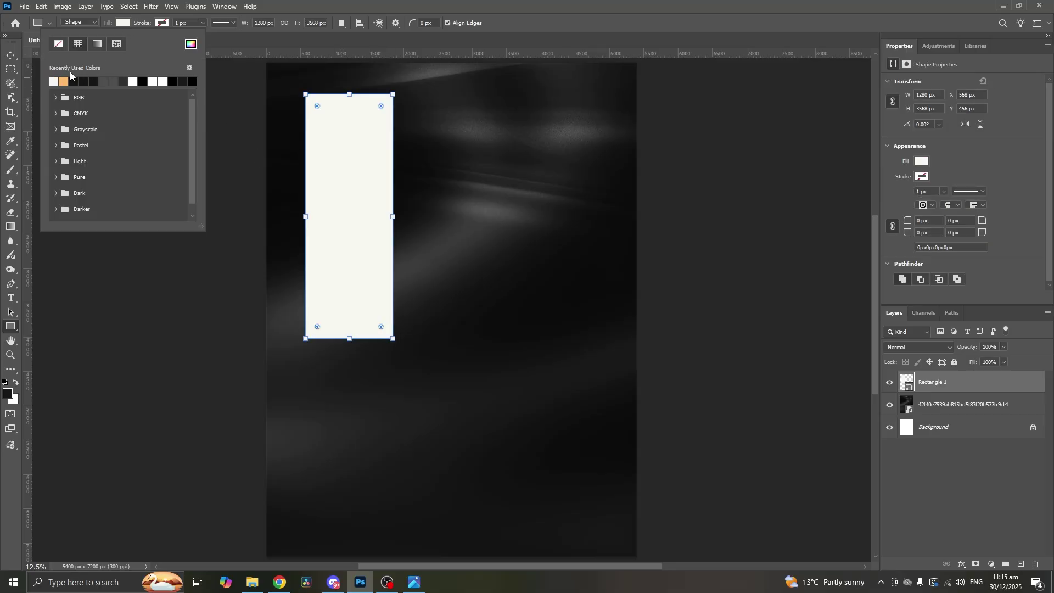
Step: Duplicate the rectangle twice and place the copies to its right at the same height, forming an evenly spaced, centred row of three
click(12, 57)
right_click(961, 380)
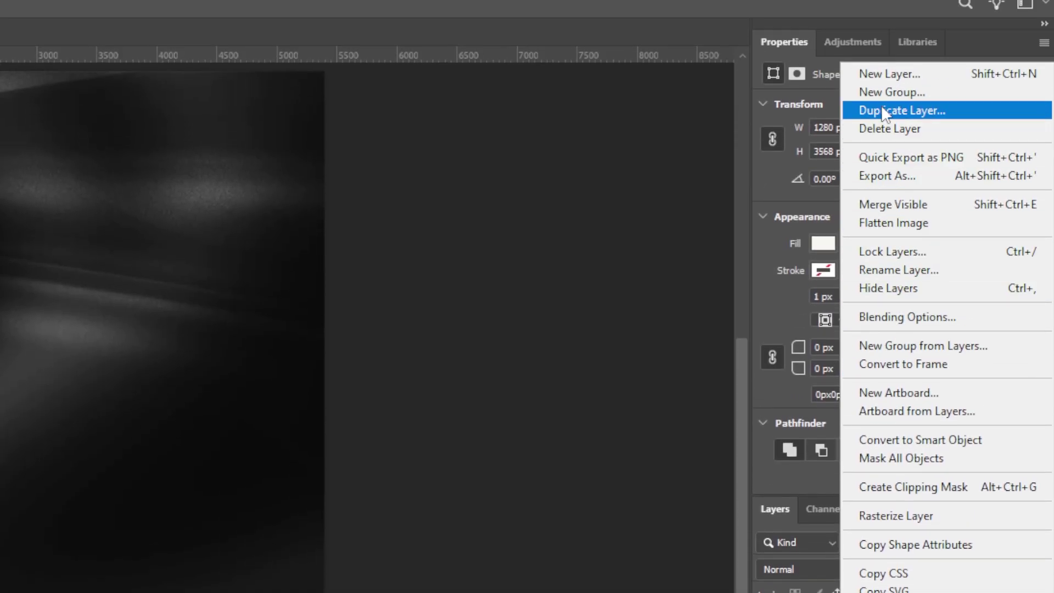
click(882, 110)
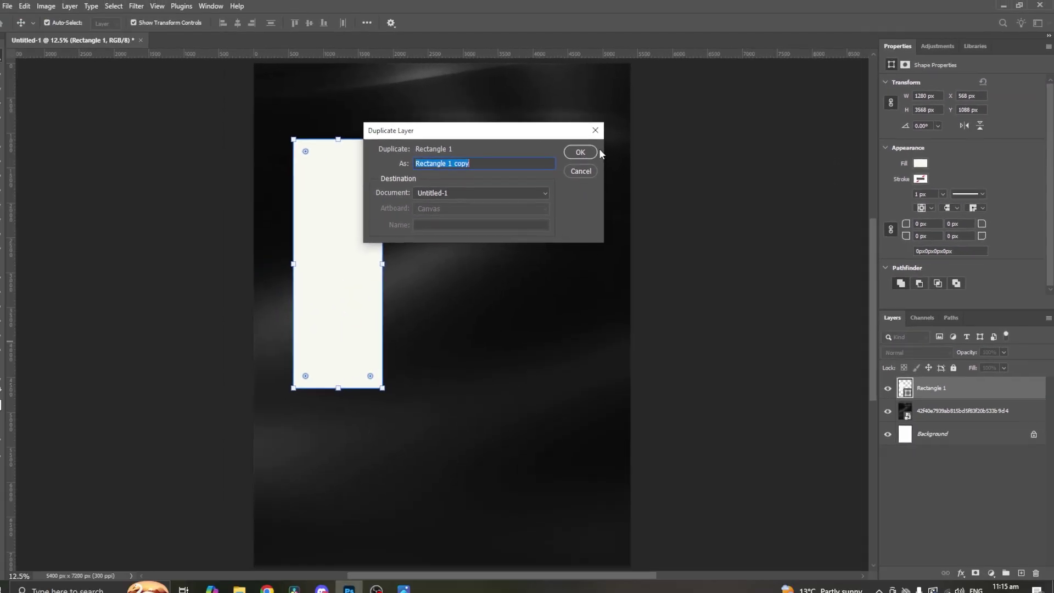
click(580, 152)
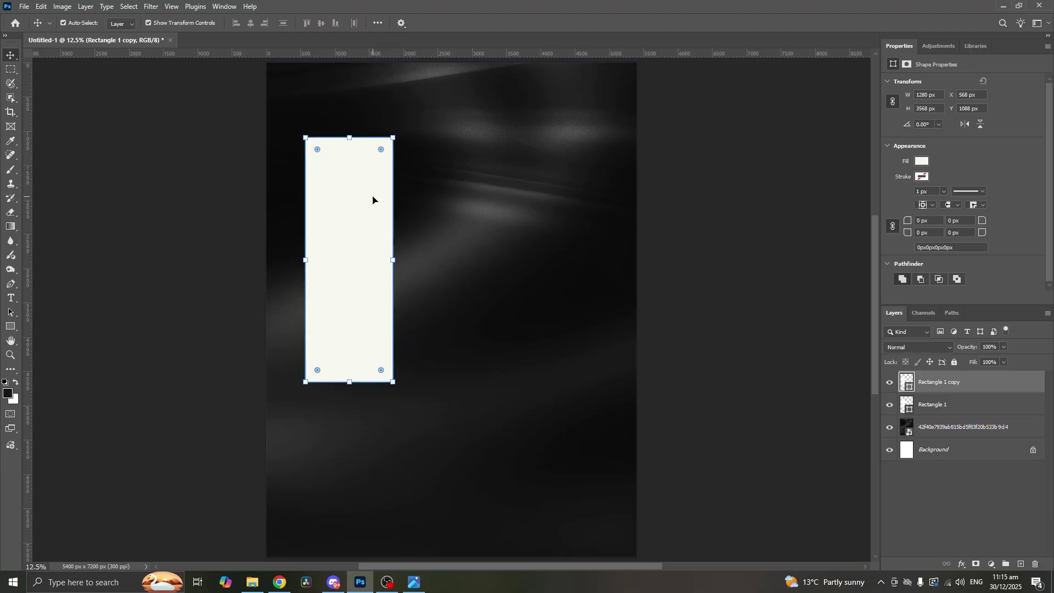
drag(373, 200, 475, 205)
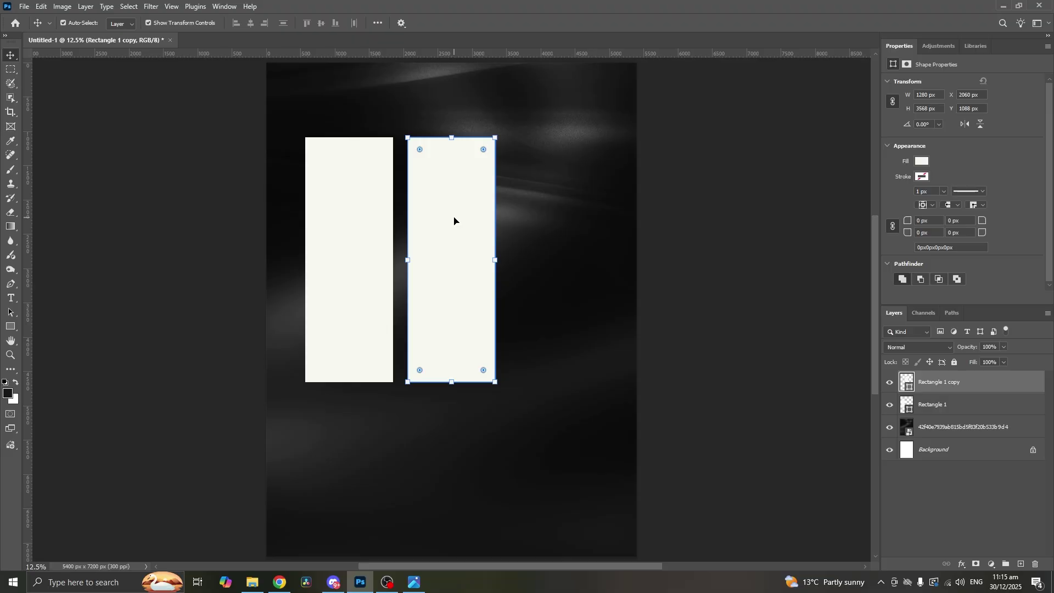
drag(454, 221, 558, 223)
shift+click(944, 427)
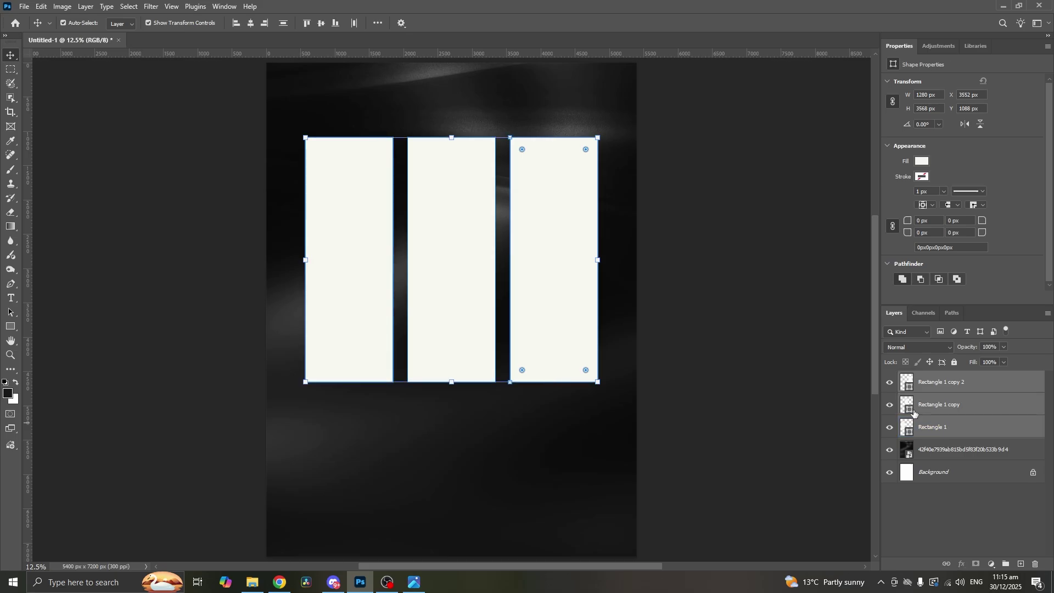
drag(553, 258, 554, 258)
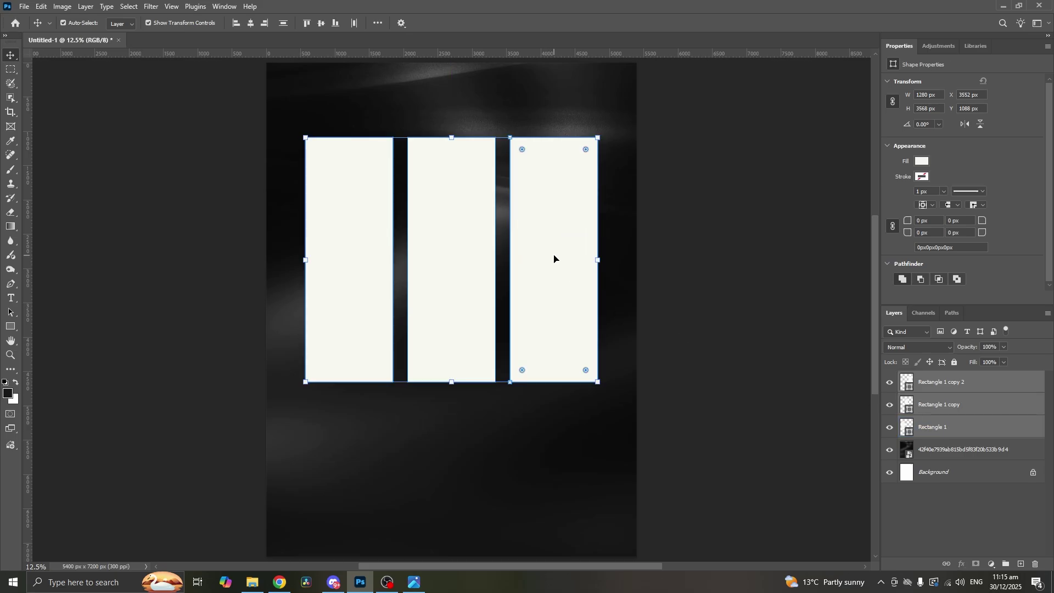
scroll(554, 259, down, 1)
click(665, 284)
Step: Change the fill colour of the right rectangle to dark grey 292929
click(583, 273)
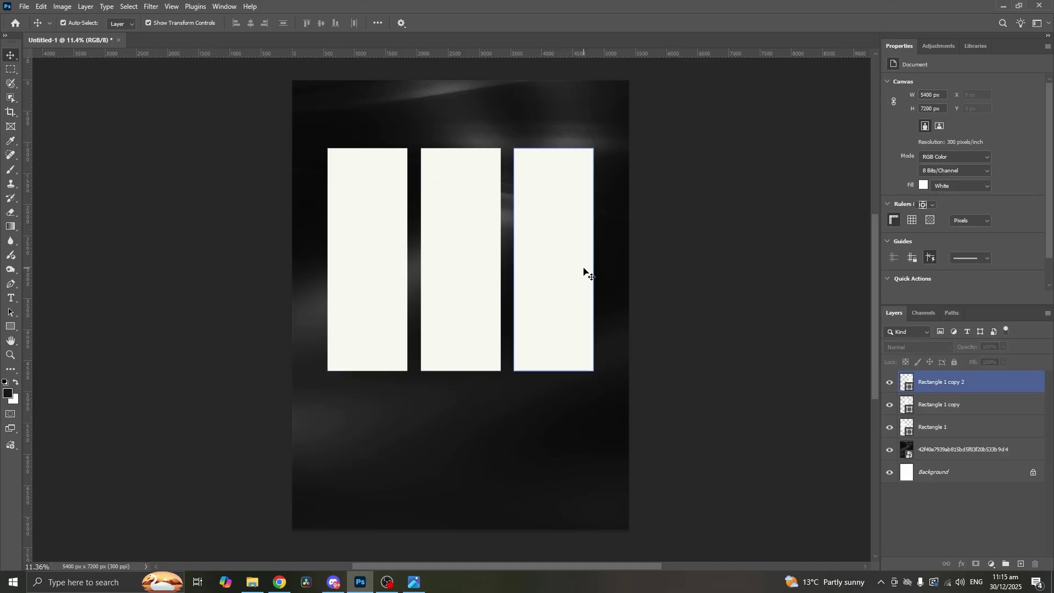
double_click(905, 380)
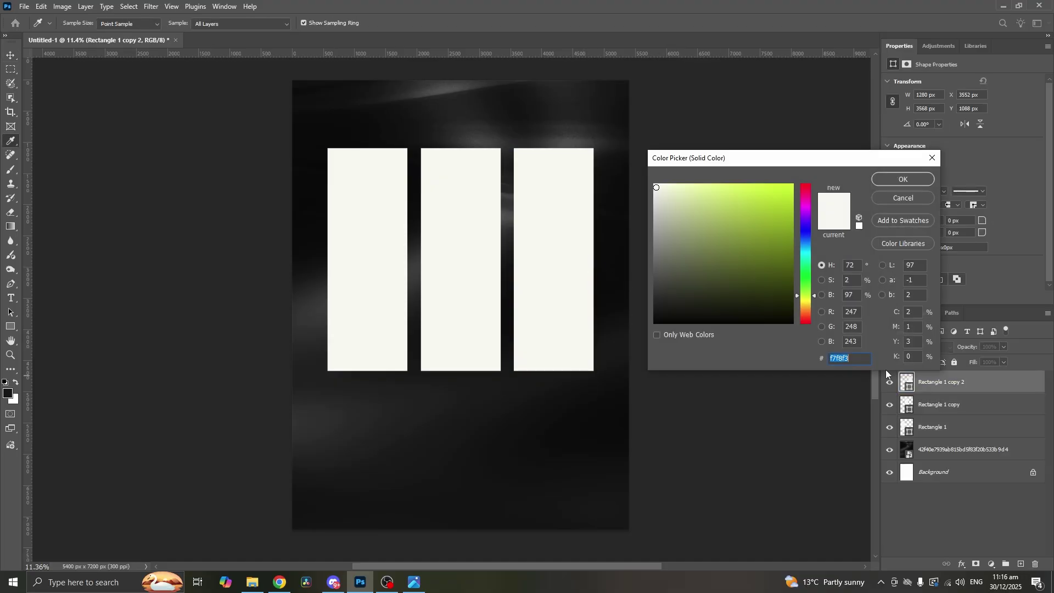
drag(679, 294, 643, 302)
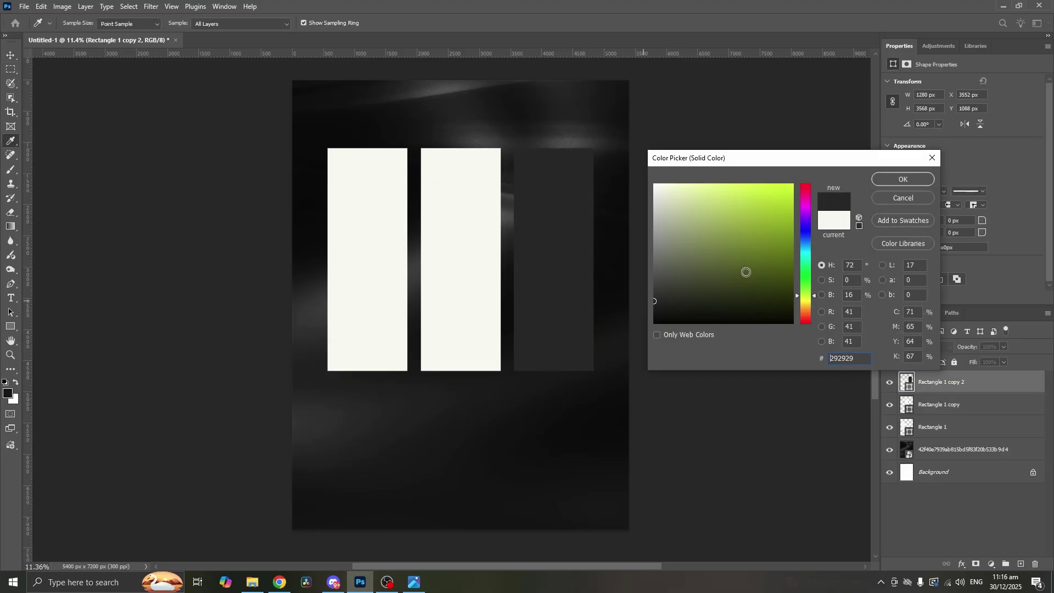
click(882, 184)
key(v)
Step: Change the middle rectangle's fill colour to 292929 and give the left rectangle the same dark grey
click(468, 219)
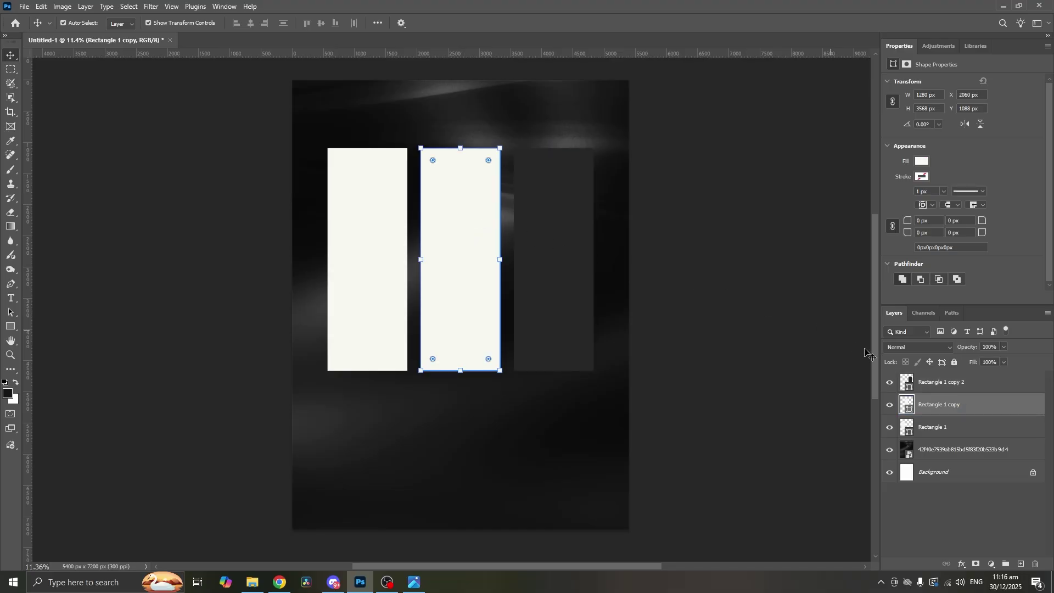
double_click(909, 406)
drag(672, 299, 644, 302)
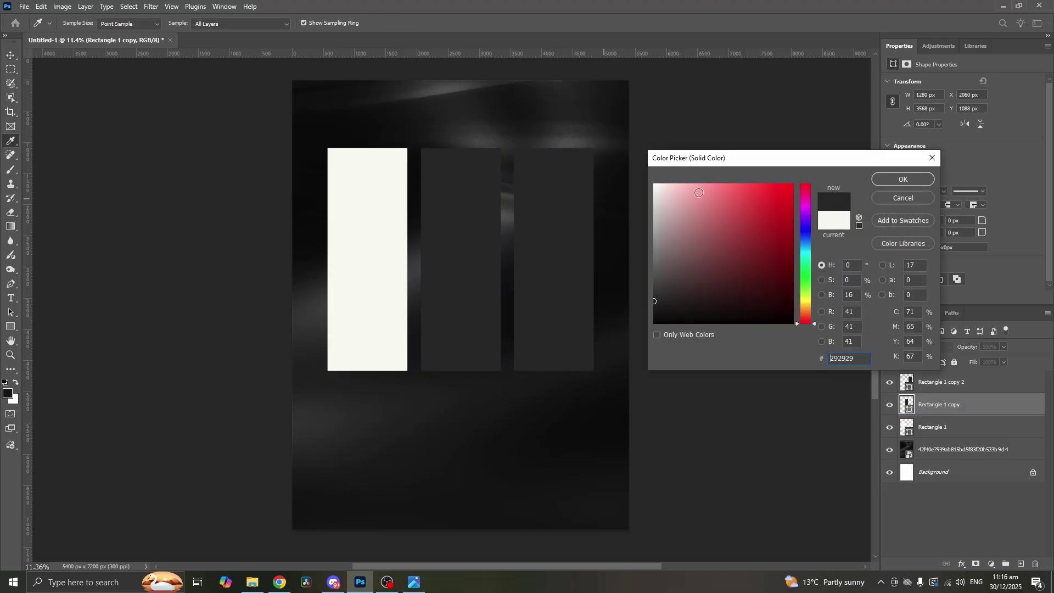
click(901, 179)
click(381, 236)
double_click(907, 427)
click(894, 177)
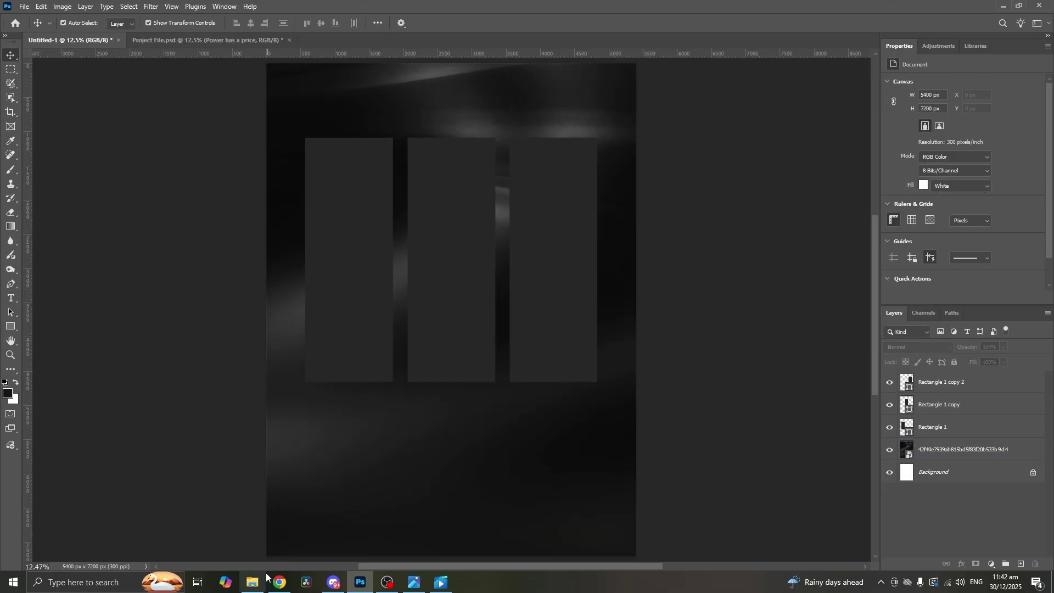
Step: Place the close-up sunglasses portrait over the right rectangle, enlarge it and clip it to that rectangle with a clipping mask
click(254, 582)
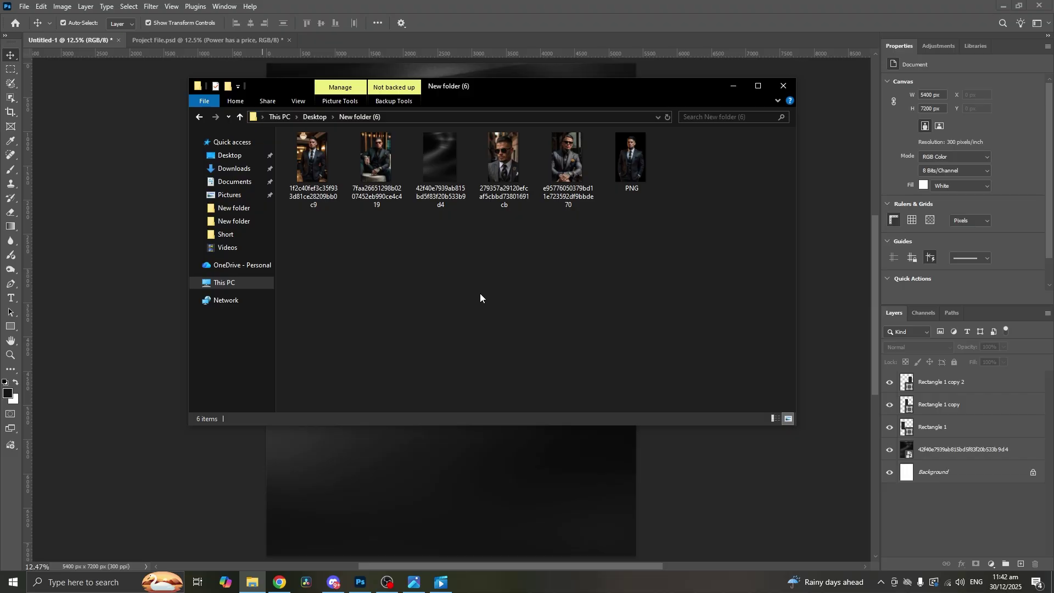
drag(509, 182, 239, 258)
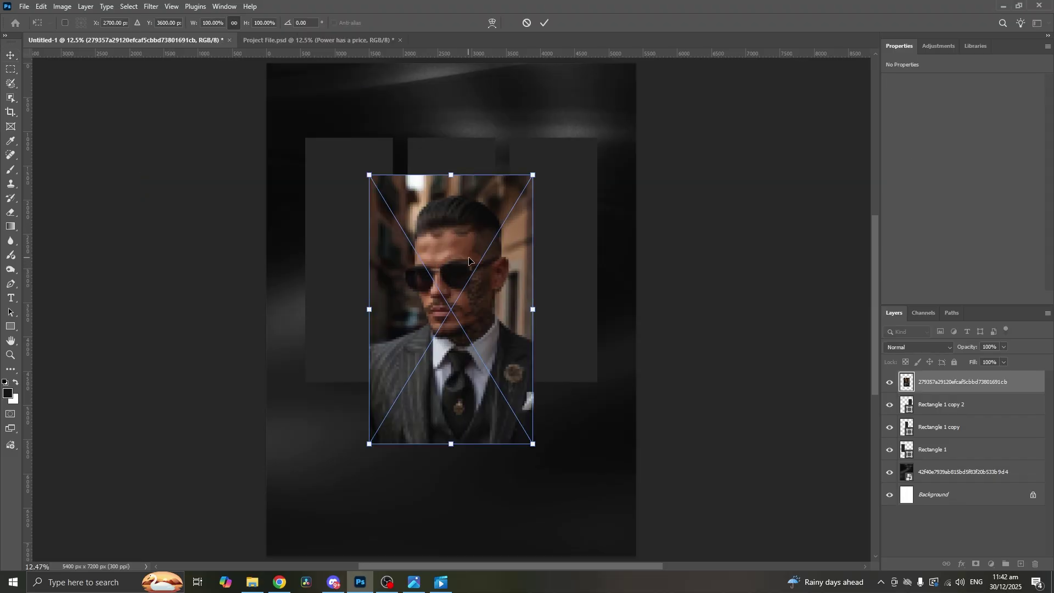
drag(470, 261, 572, 199)
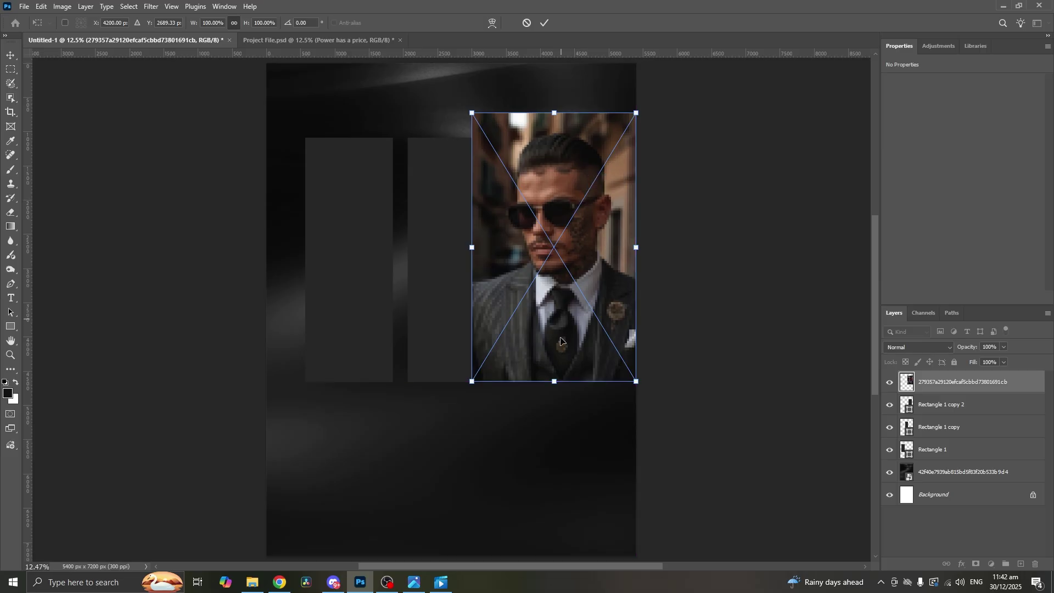
drag(554, 380, 554, 411)
key(Return)
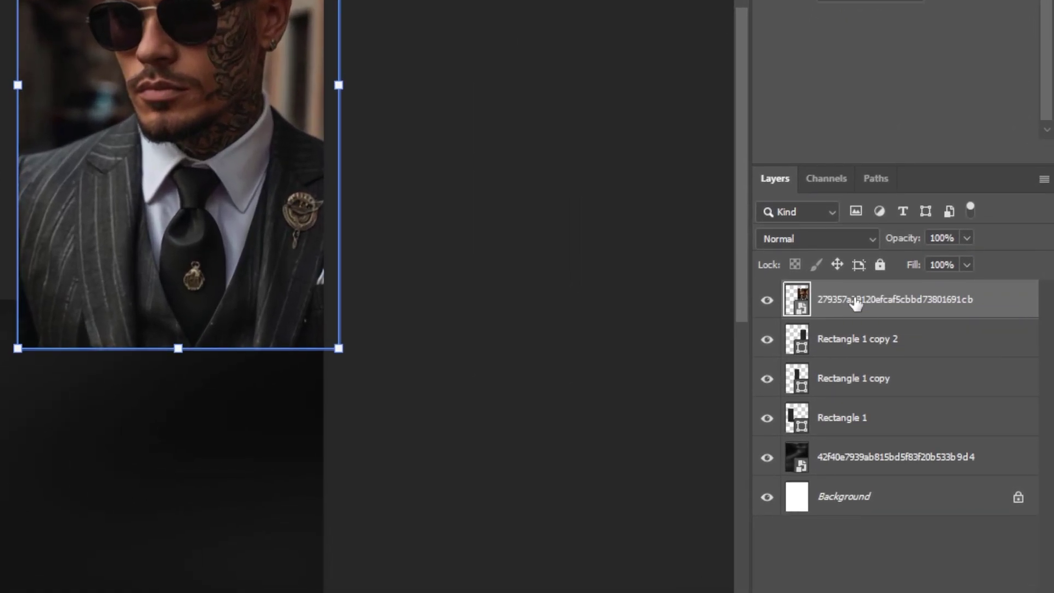
right_click(855, 301)
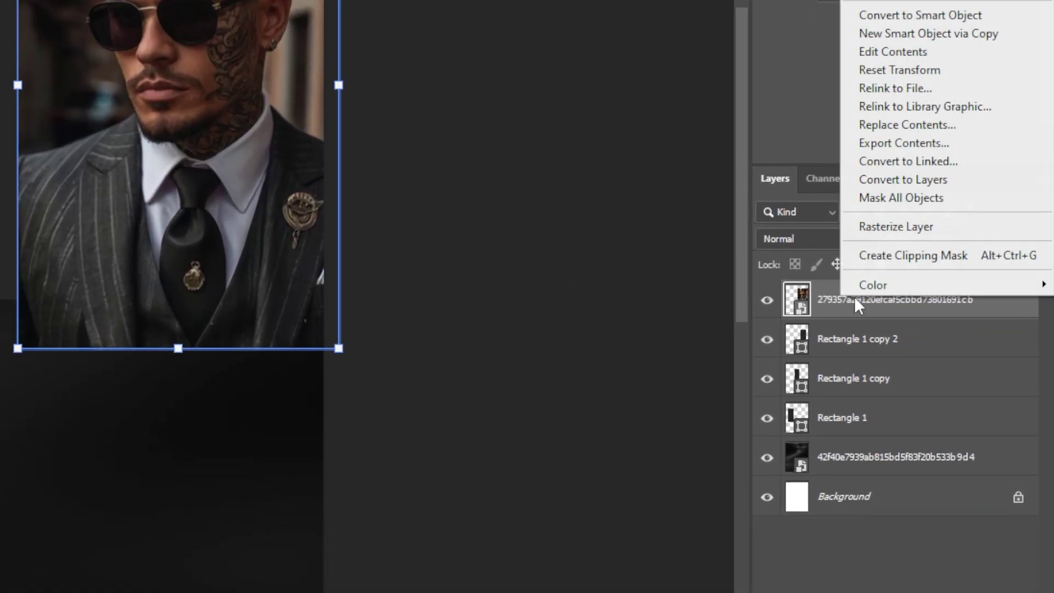
click(878, 261)
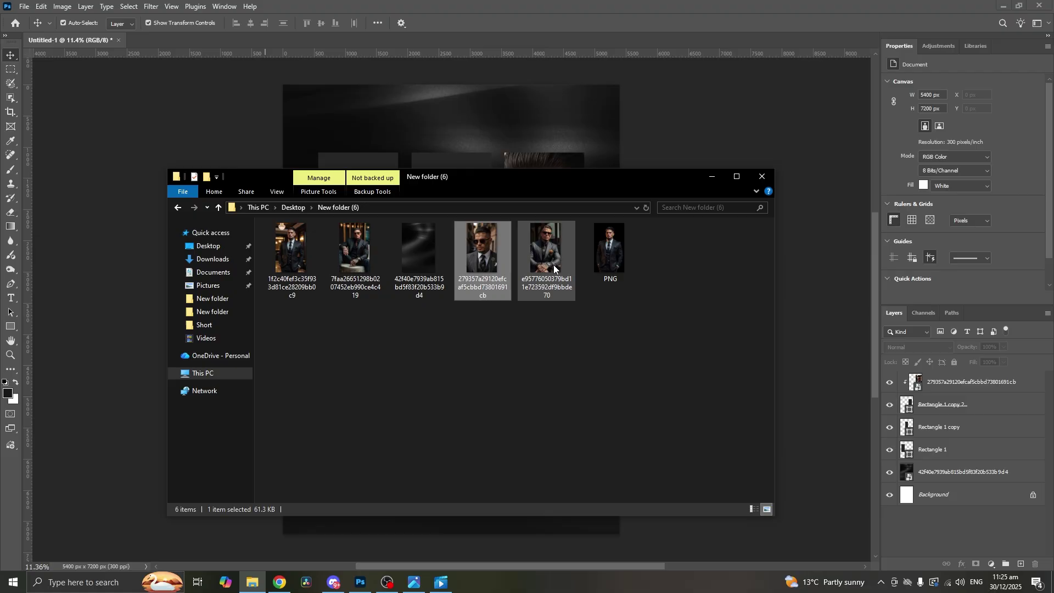
Step: Place the photo with the orange pocket square over the left rectangle, scale it up and clip it to Rectangle 1
drag(554, 265, 364, 236)
drag(296, 374, 278, 426)
key(Return)
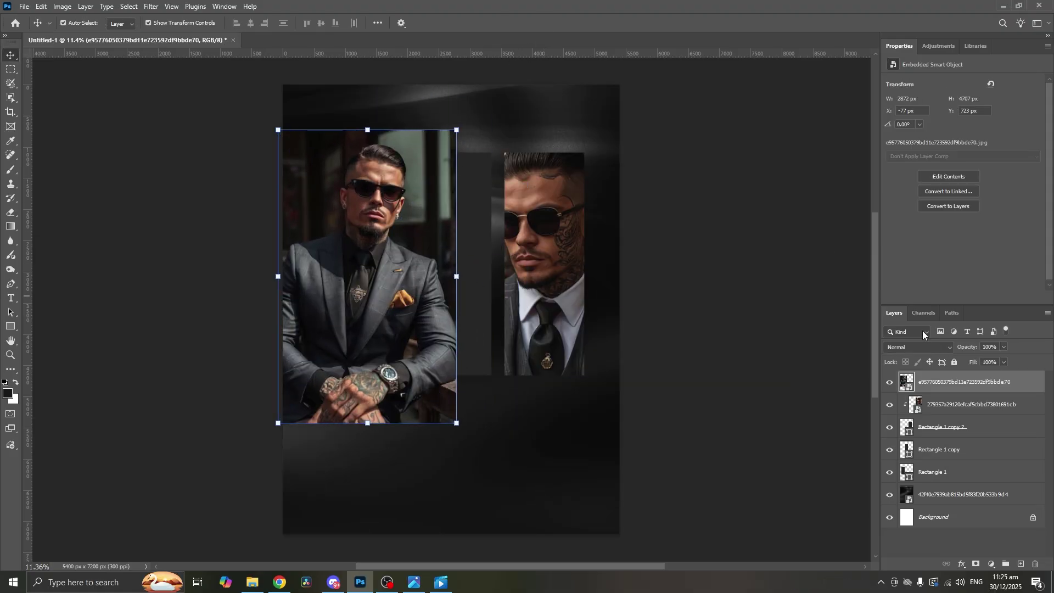
drag(891, 305, 871, 391)
alt+click(873, 368)
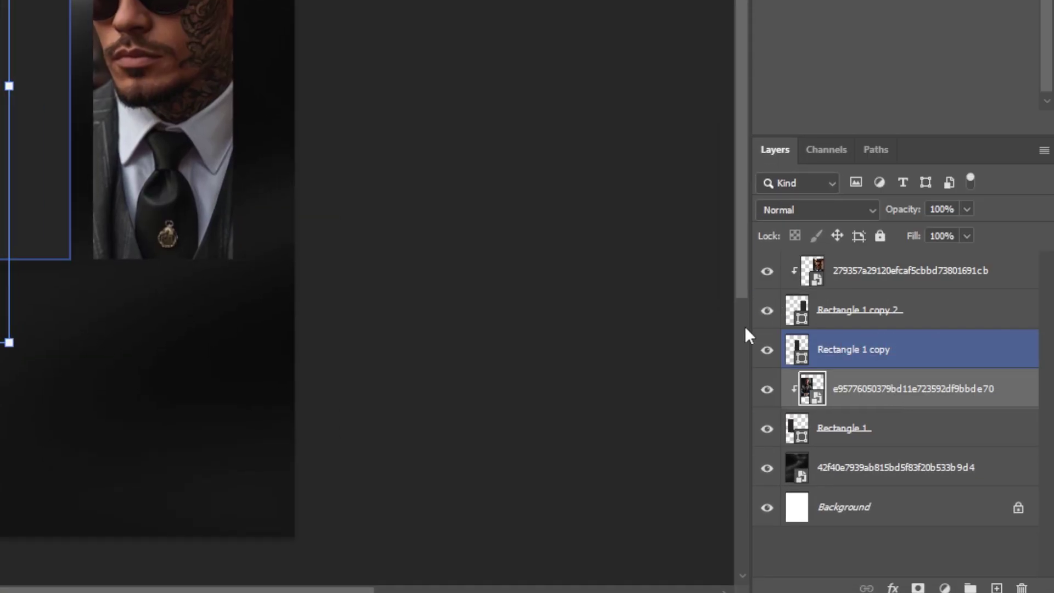
click(306, 501)
Step: Place the photo of the seated man with hanging lights over the middle rectangle, enlarged, and clip it to that rectangle
click(252, 581)
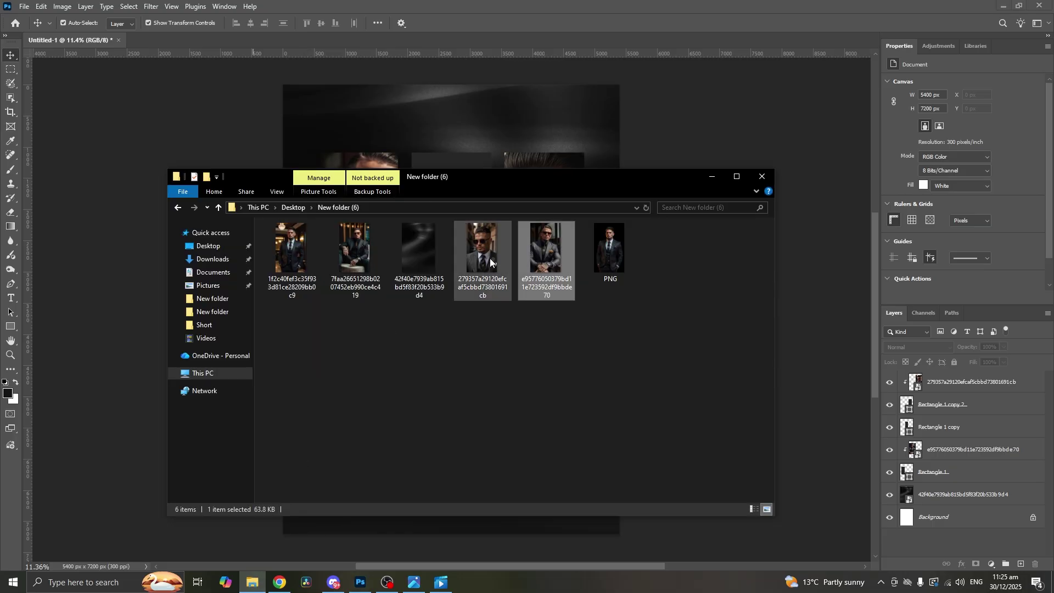
drag(355, 250, 458, 193)
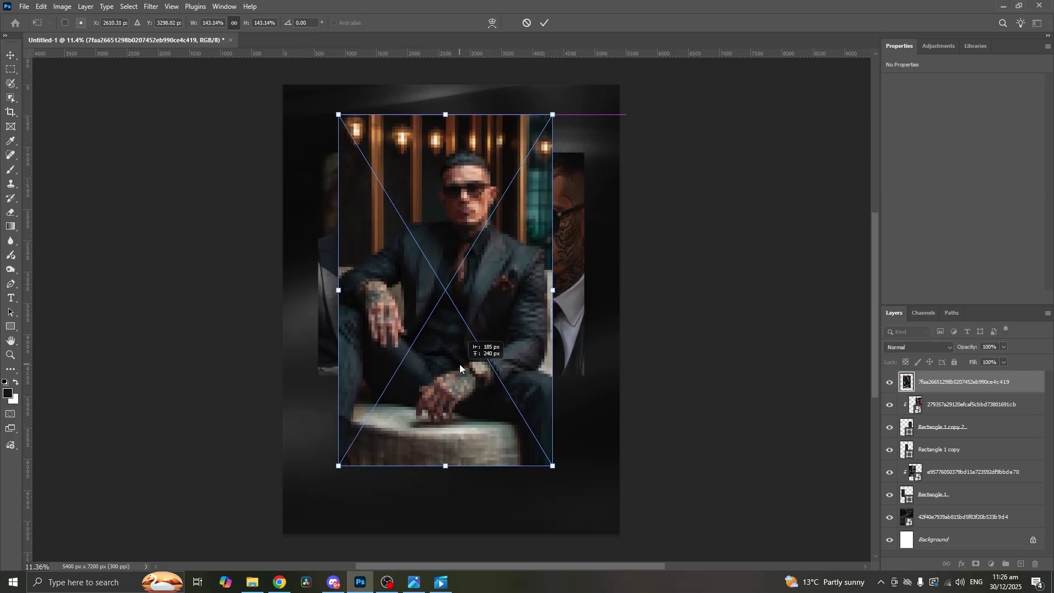
key(Return)
drag(933, 381, 933, 416)
key(ctrl+alt+g)
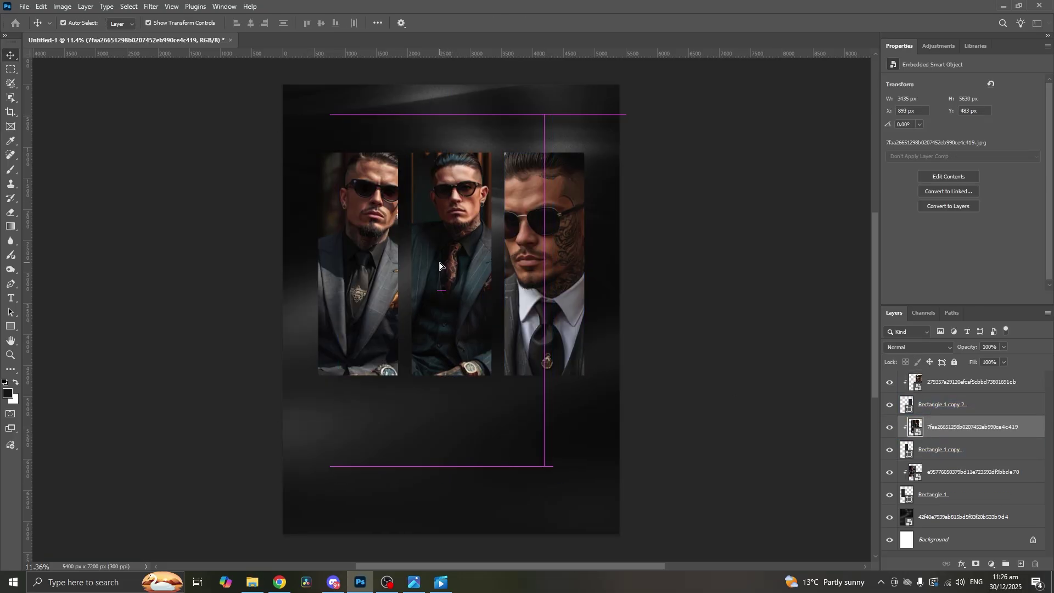
Step: Fine-tune the photos' placement inside their rectangles, shifting the close-up portrait slightly to the right
click(382, 422)
drag(383, 422, 377, 377)
drag(566, 233, 577, 232)
click(494, 235)
click(641, 248)
Step: Lower the opacity of all three clipped portrait photos to 70%
click(610, 253)
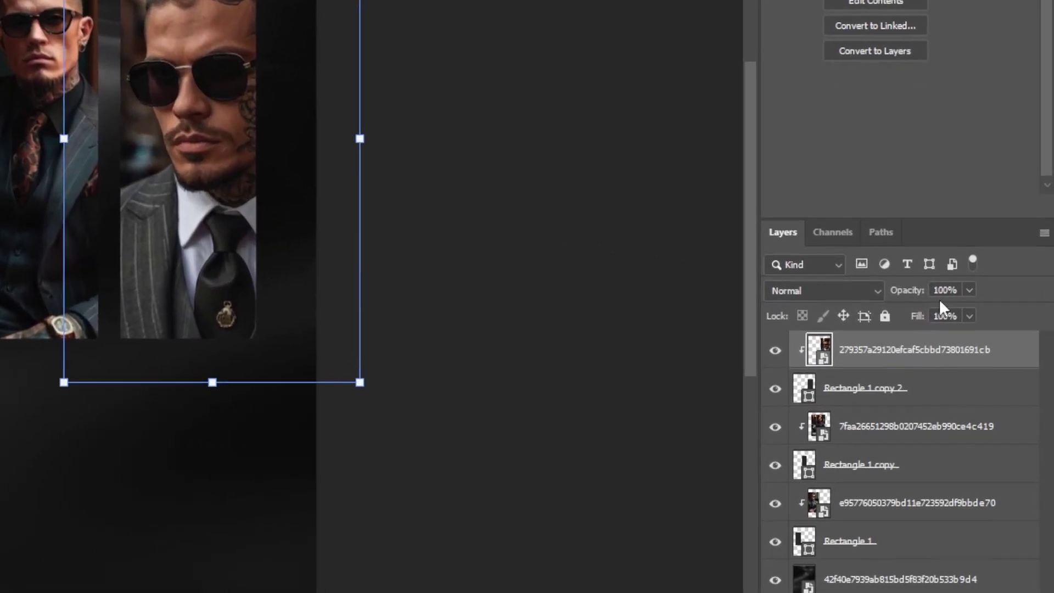
click(933, 294)
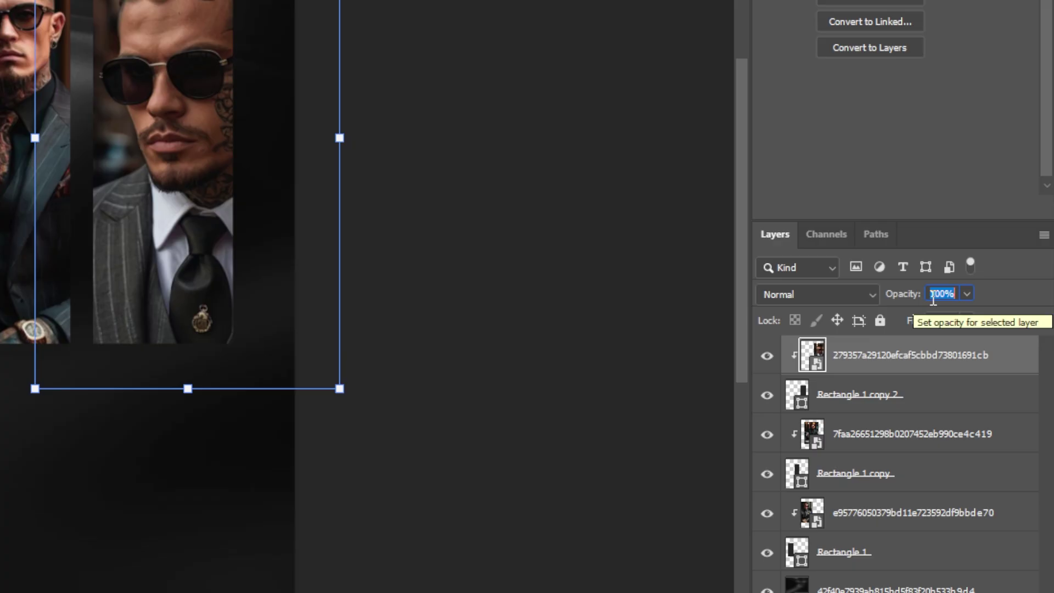
text(70)
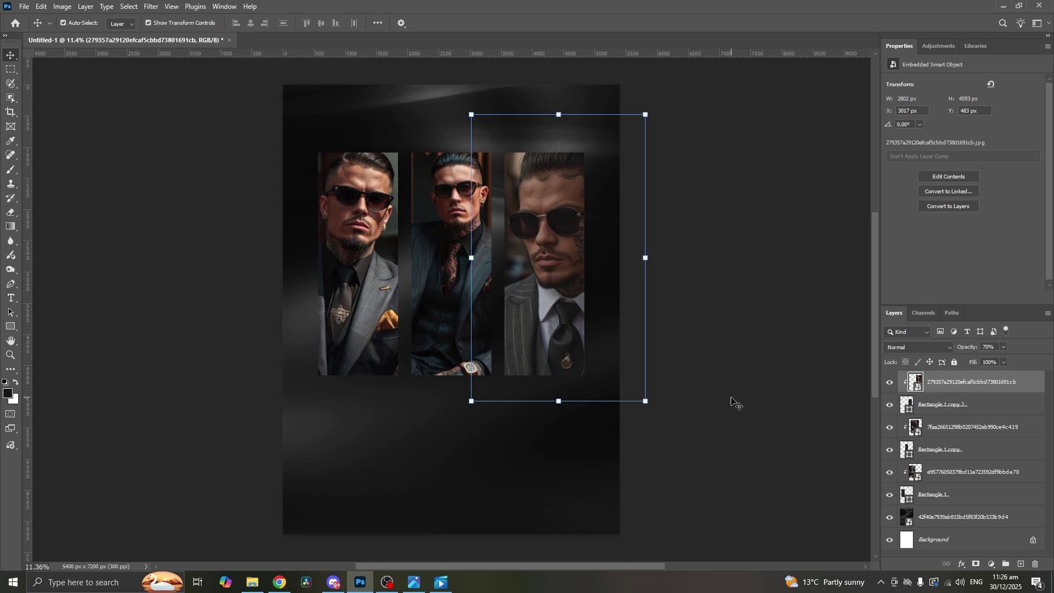
key(alt+bracketleft)
key(alt+bracketleft)
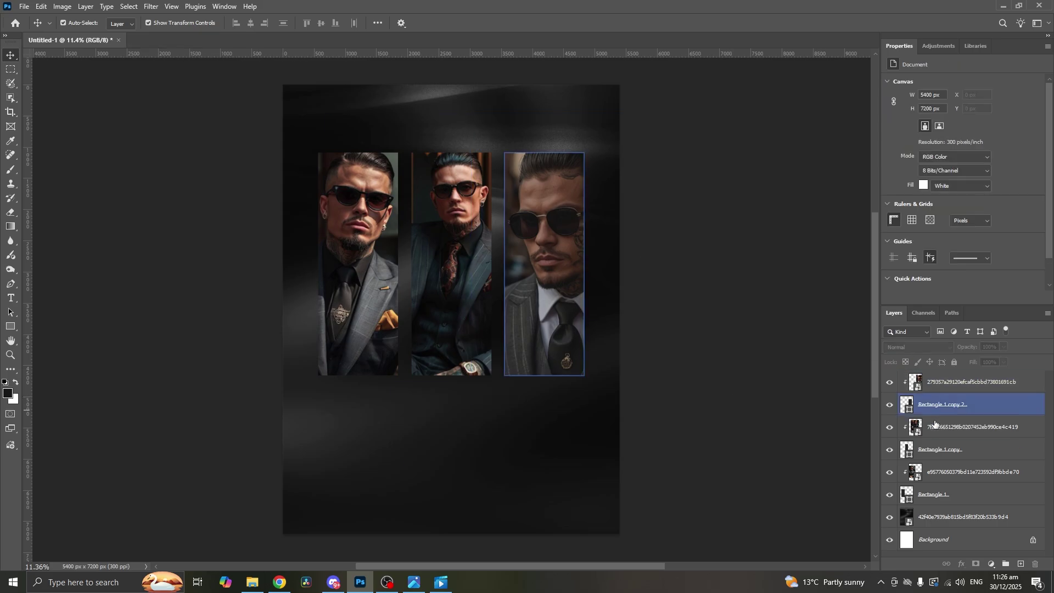
text(70)
key(alt+bracketleft)
key(alt+bracketleft)
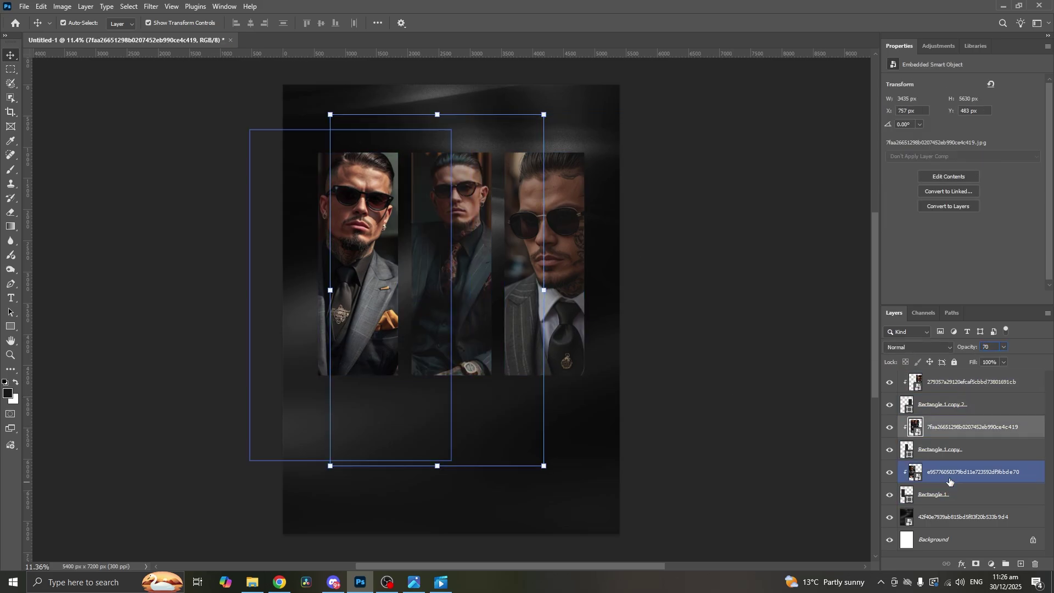
text(70)
Step: Convert the close-up portrait in the right rectangle to monochrome with a Black & White adjustment at its default values
key(alt+period)
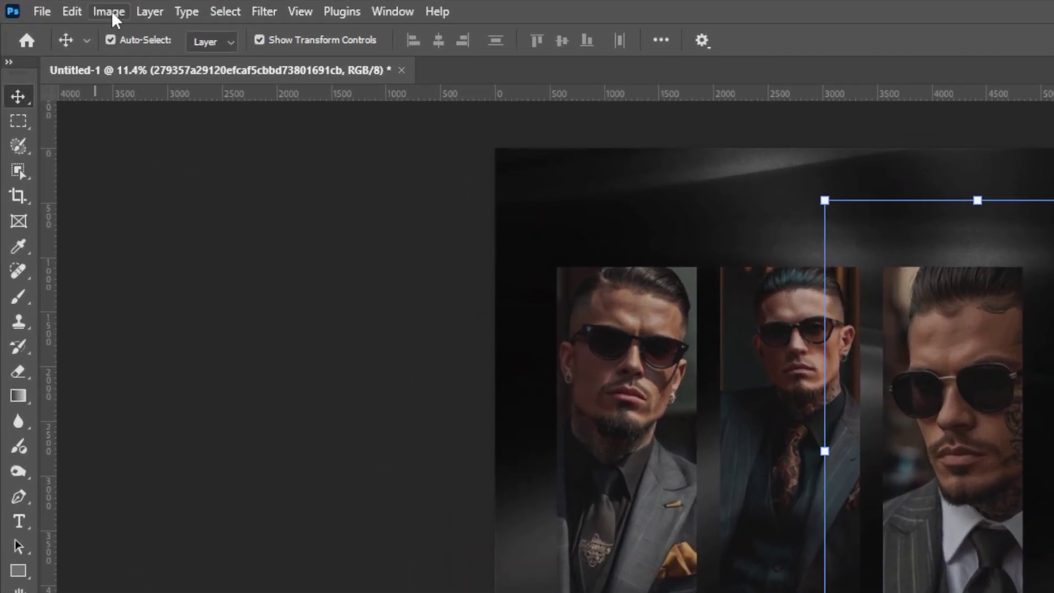
click(110, 11)
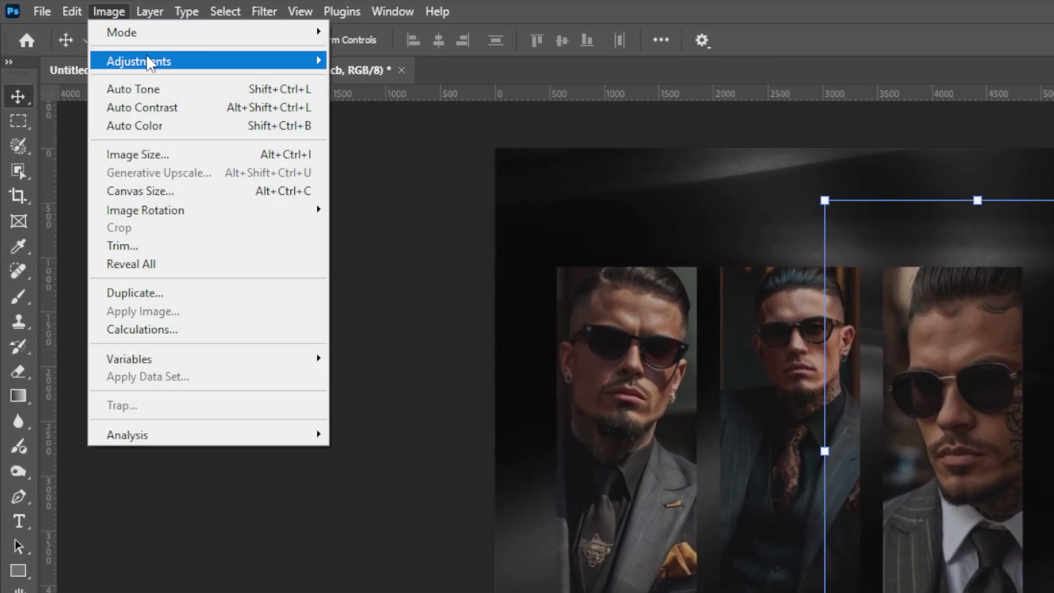
mouse_move(251, 61)
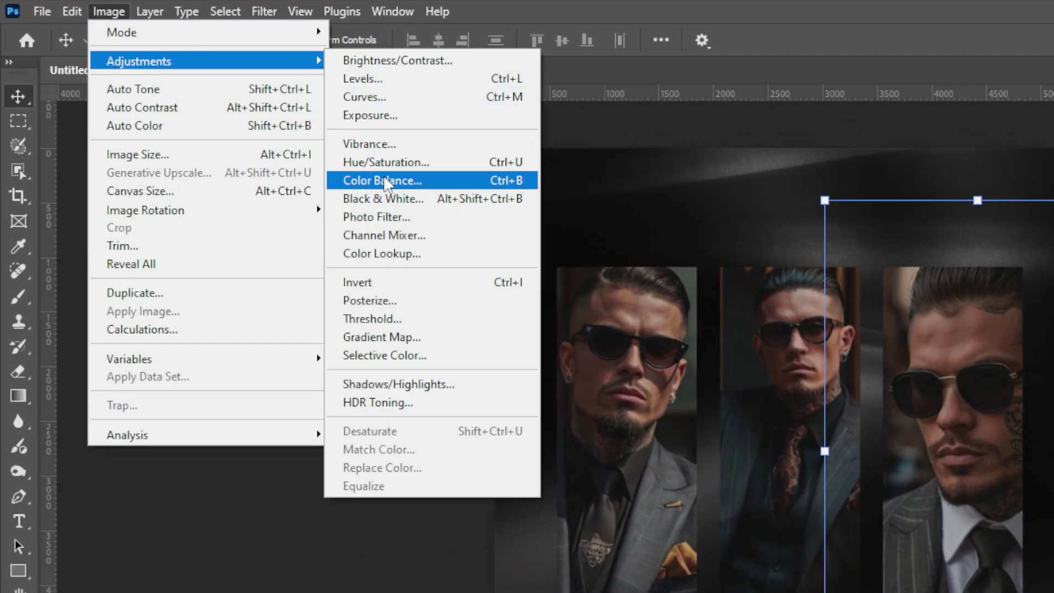
click(386, 199)
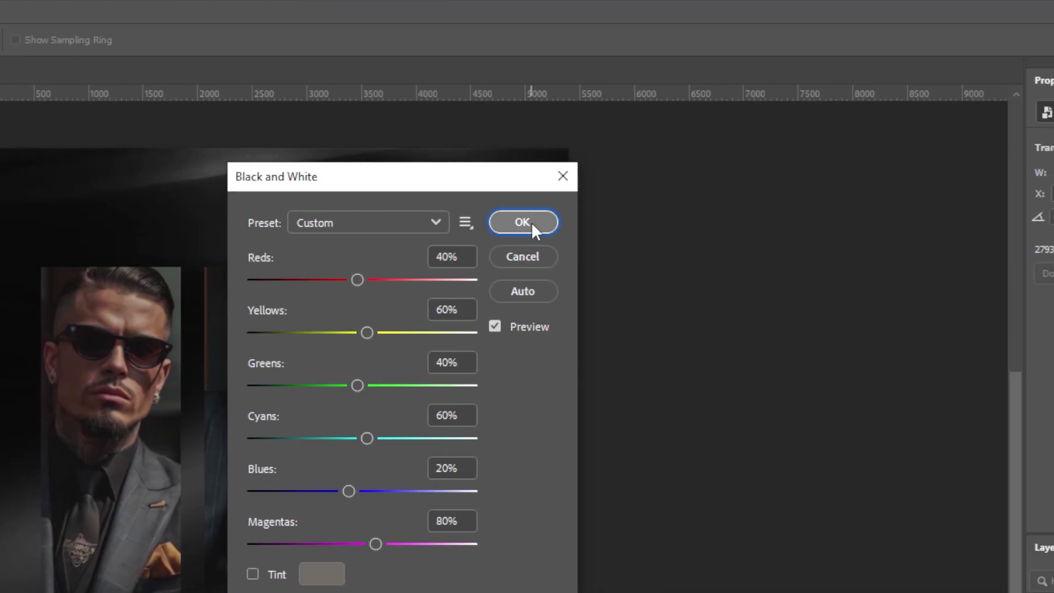
click(532, 222)
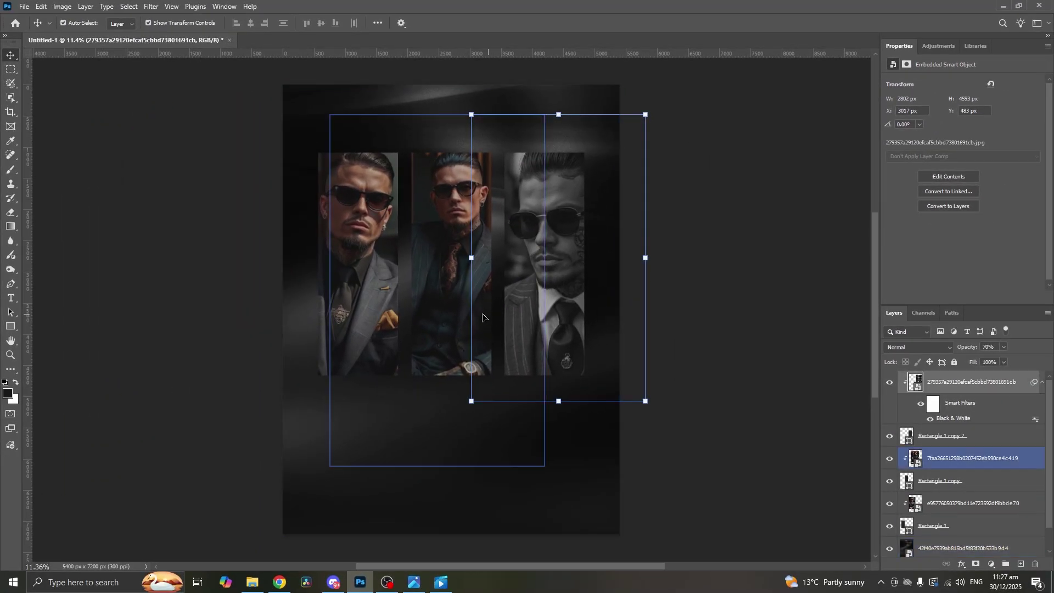
Step: Apply the same default Black & White adjustment to the middle and left portrait photos
click(453, 217)
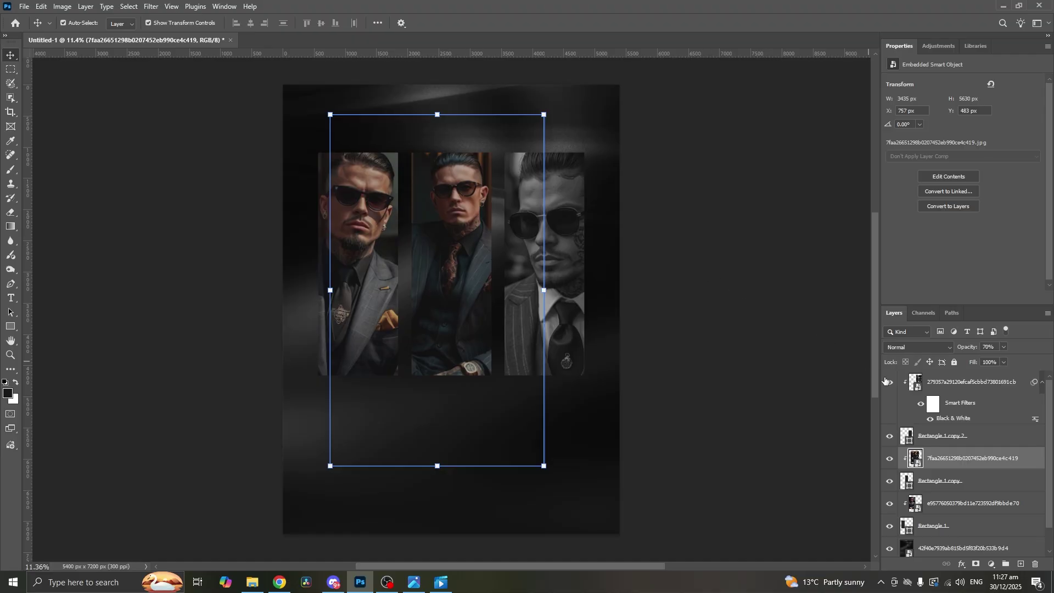
click(61, 7)
mouse_move(71, 33)
click(224, 103)
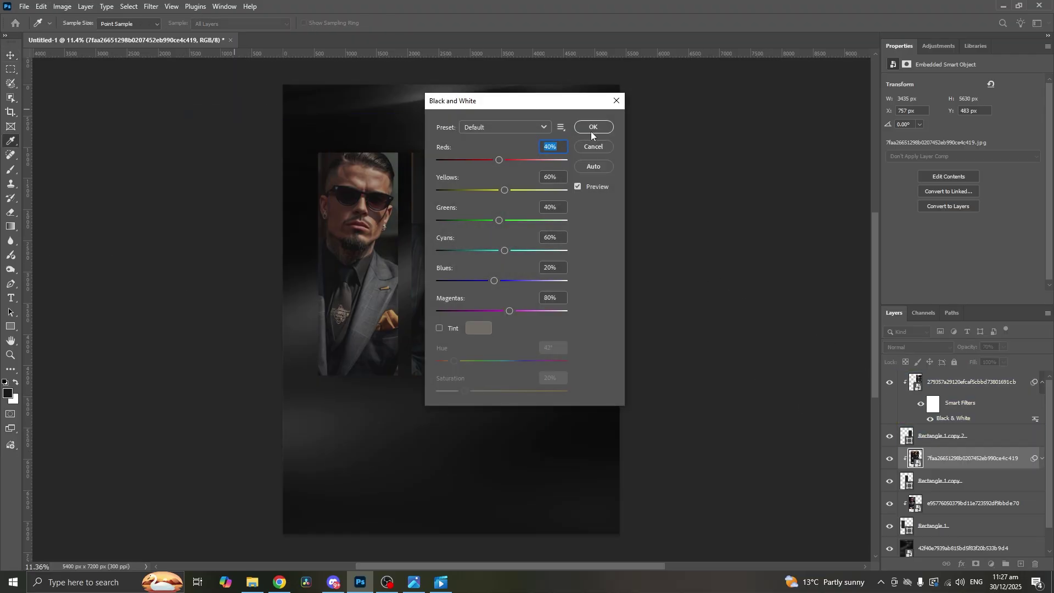
click(600, 128)
click(61, 7)
click(231, 110)
click(600, 126)
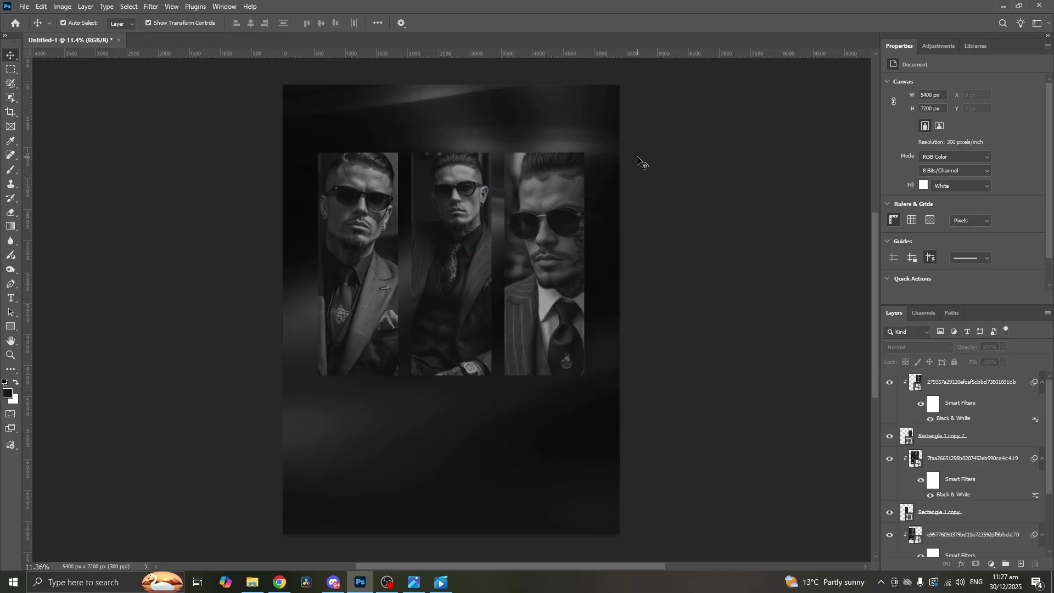
Step: Place the PNG cutout of the suited man from New folder (6), enlarged and centred against the poster's lower edge in front of the portraits
click(252, 581)
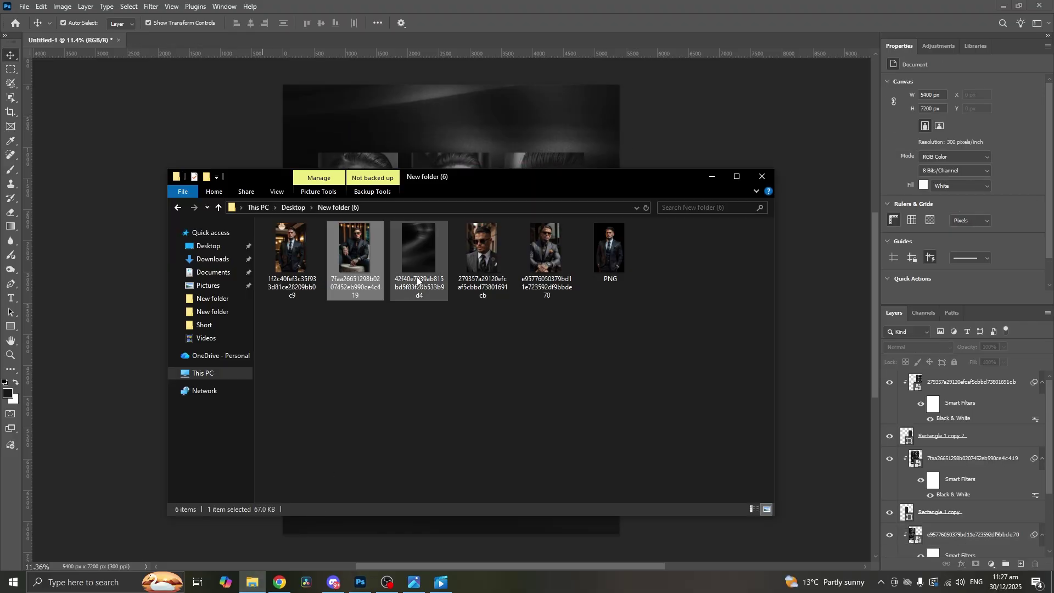
click(609, 249)
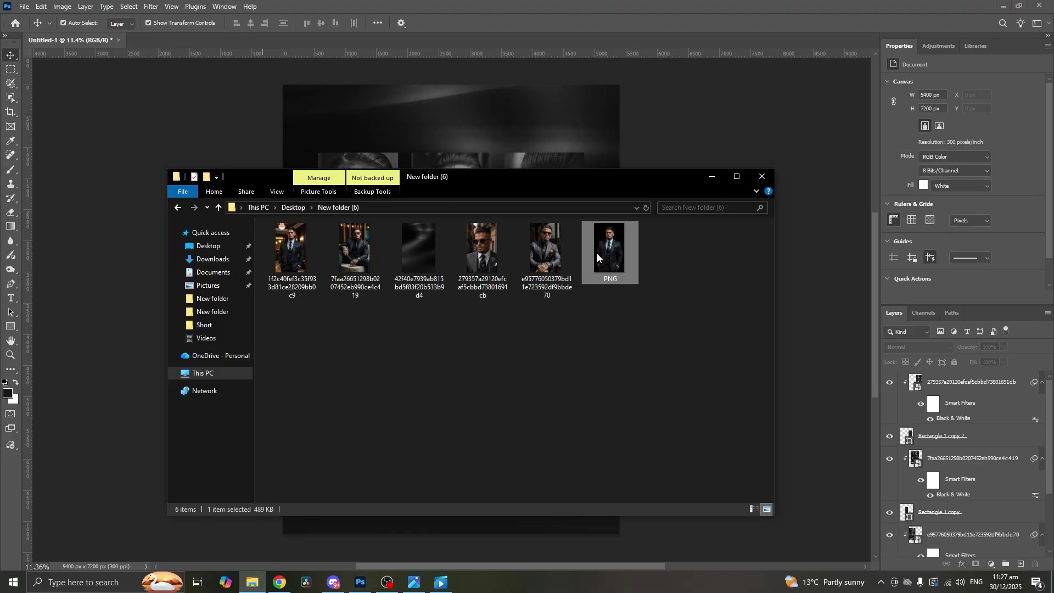
drag(609, 250, 452, 139)
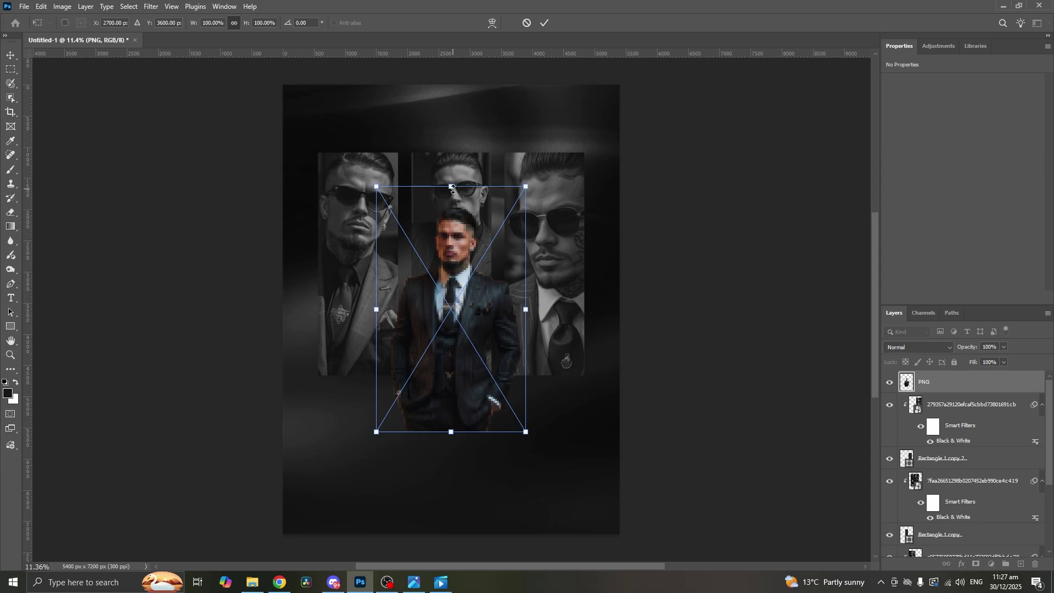
drag(453, 190, 450, 85)
drag(441, 212, 437, 314)
key(Return)
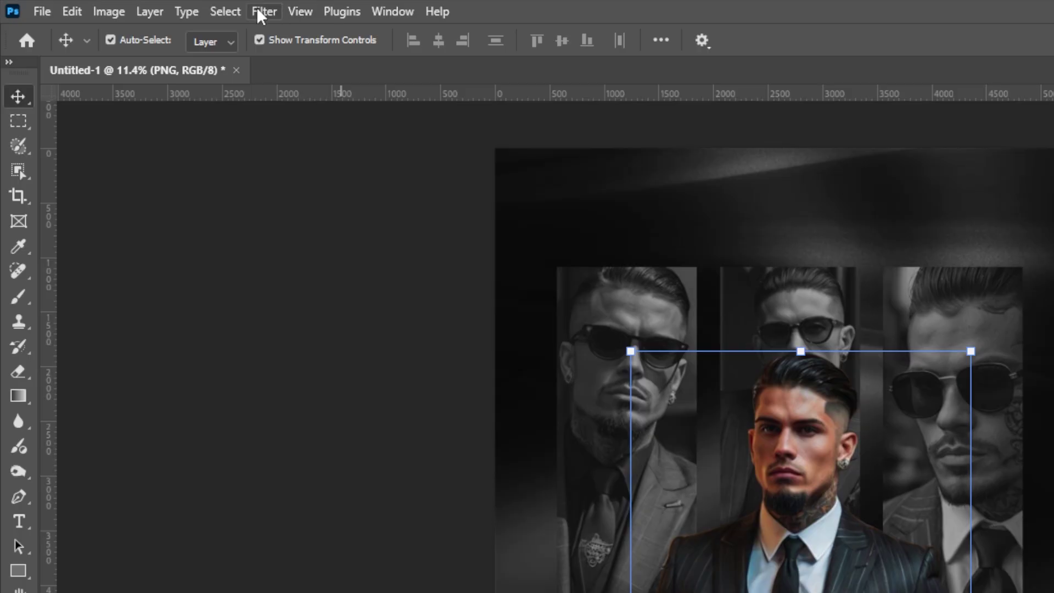
Step: Apply a Camera Raw Filter to the suited man with Exposure +0.45, Contrast -15, Whites +18 and Blacks -21
click(263, 12)
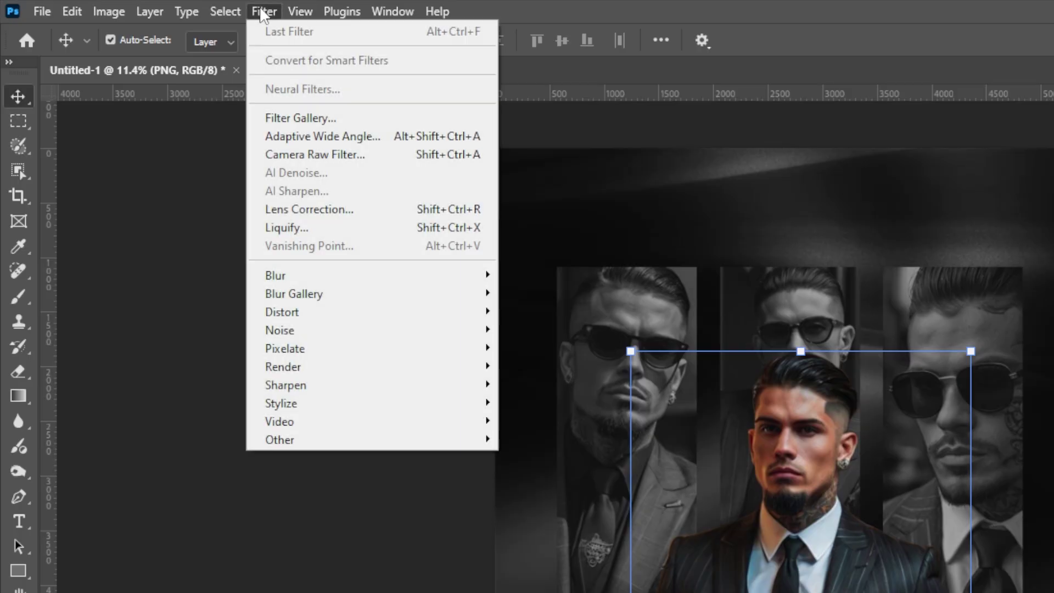
click(316, 156)
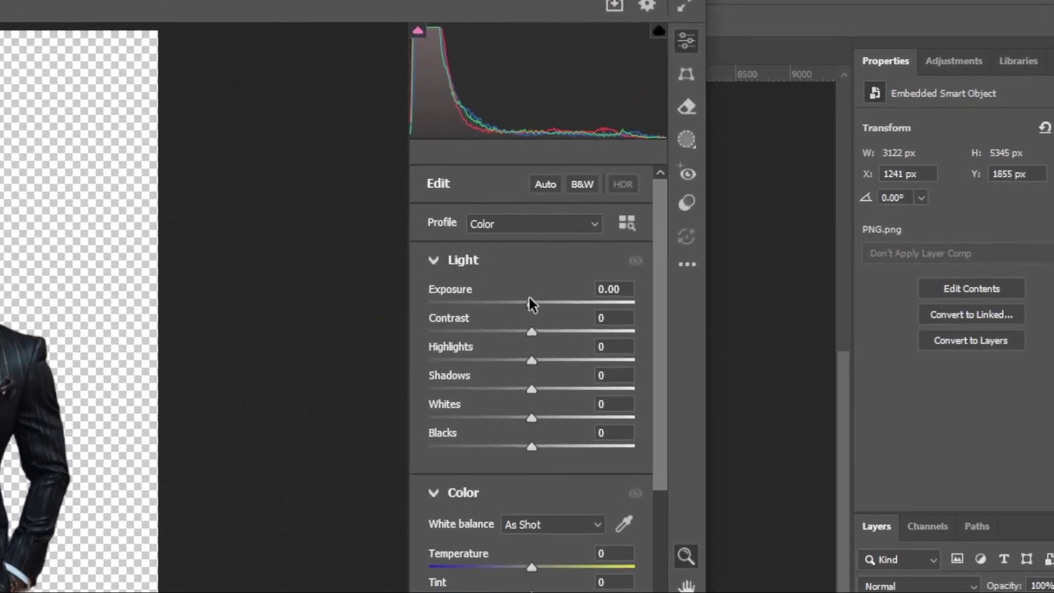
drag(696, 185, 703, 185)
drag(524, 298, 525, 298)
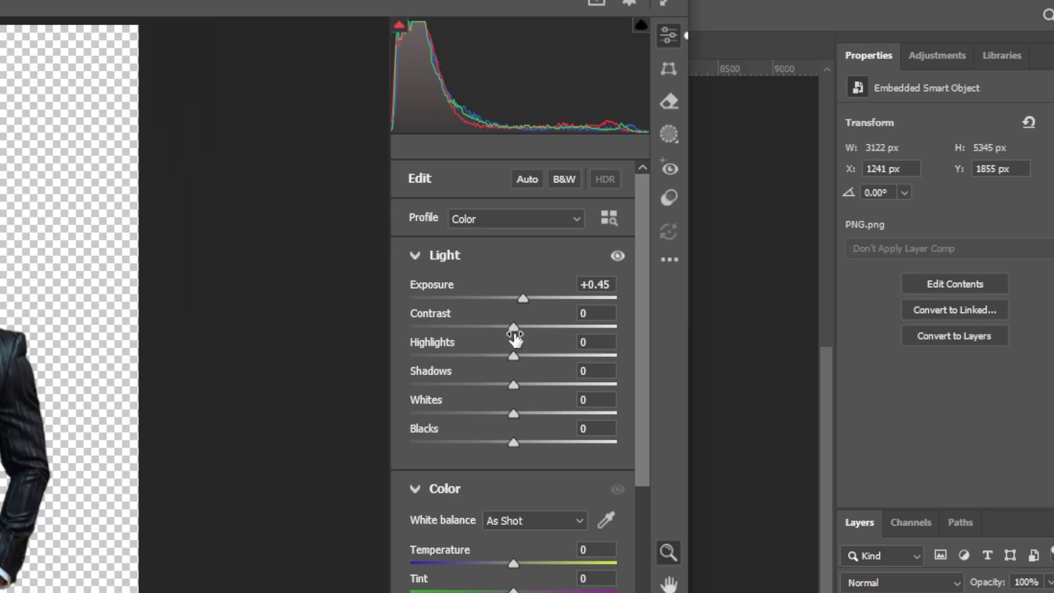
drag(515, 328, 515, 356)
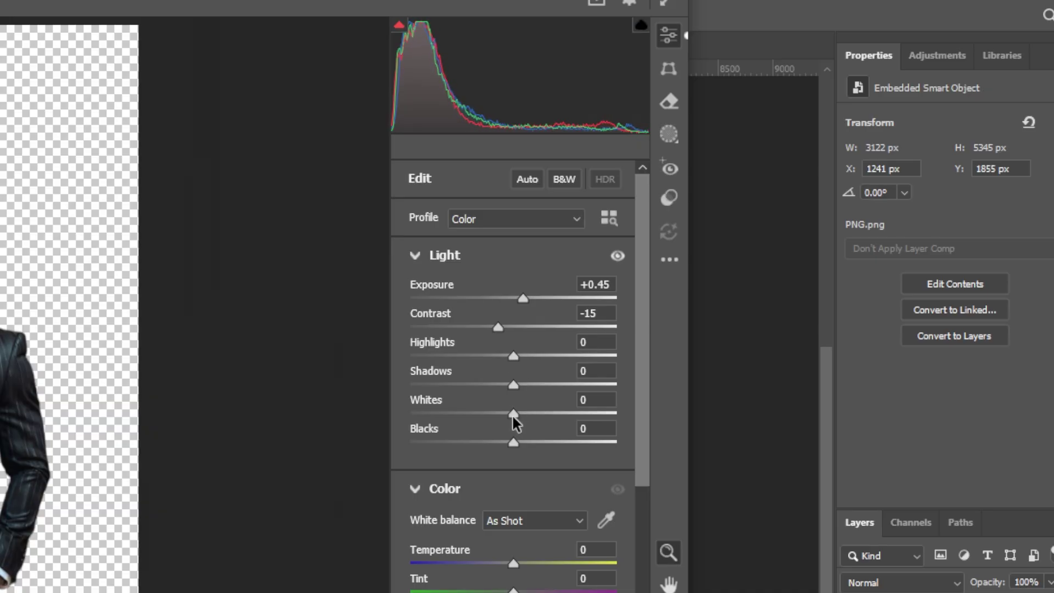
drag(514, 415, 495, 446)
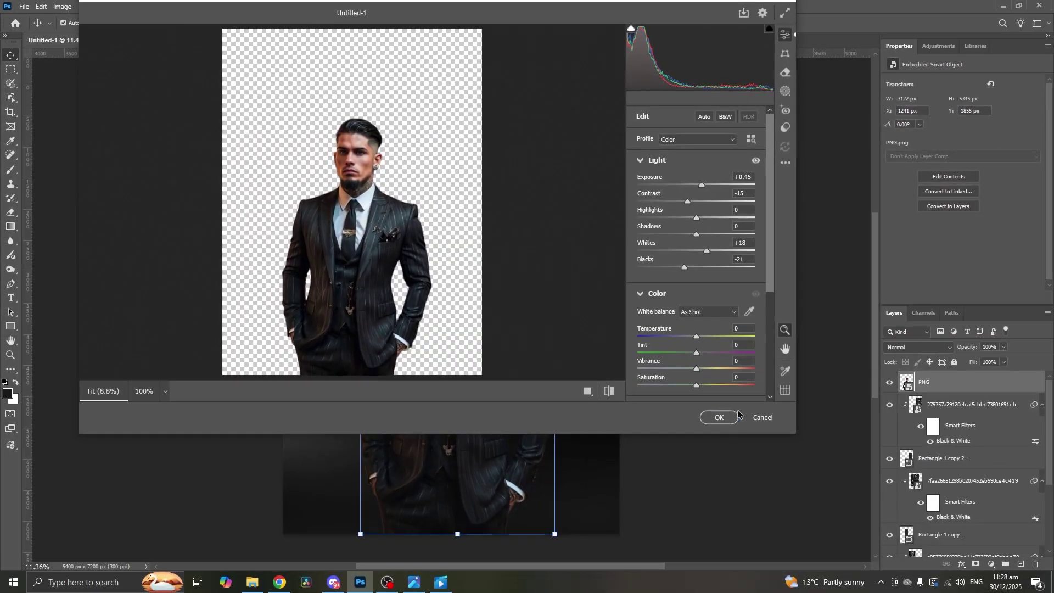
click(715, 415)
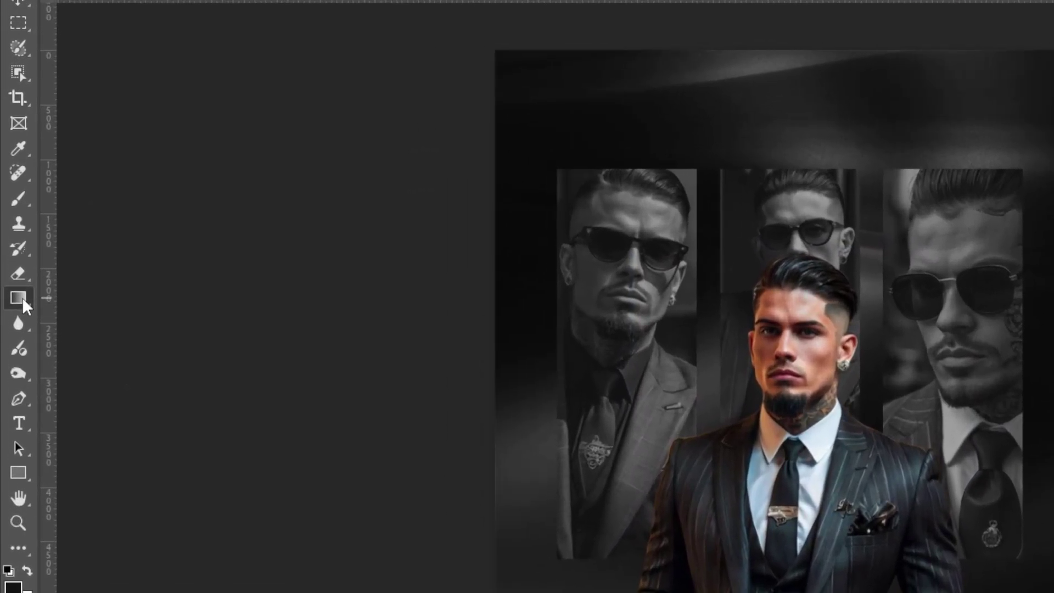
Step: Add a black-to-transparent linear gradient from the Basics presets above the PNG layer, rising from the poster's lower edge, and shift it upward over the suit
click(11, 226)
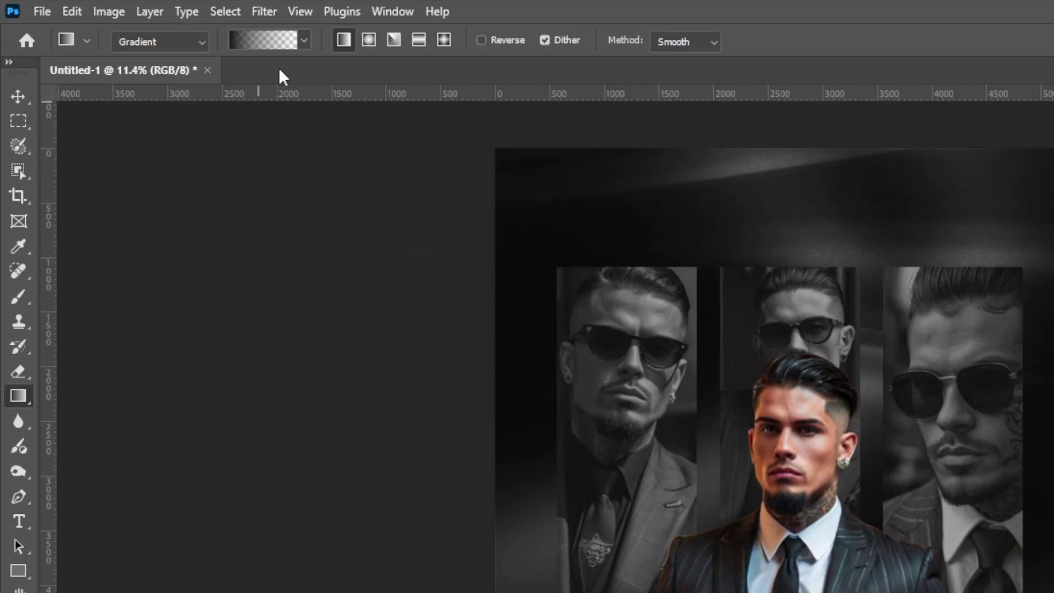
click(172, 23)
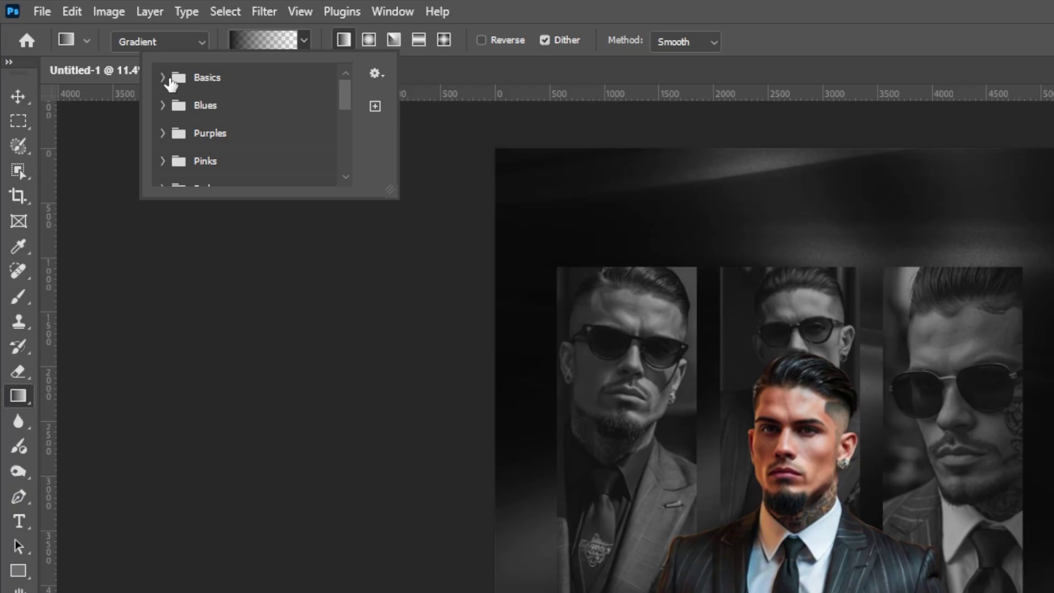
click(163, 77)
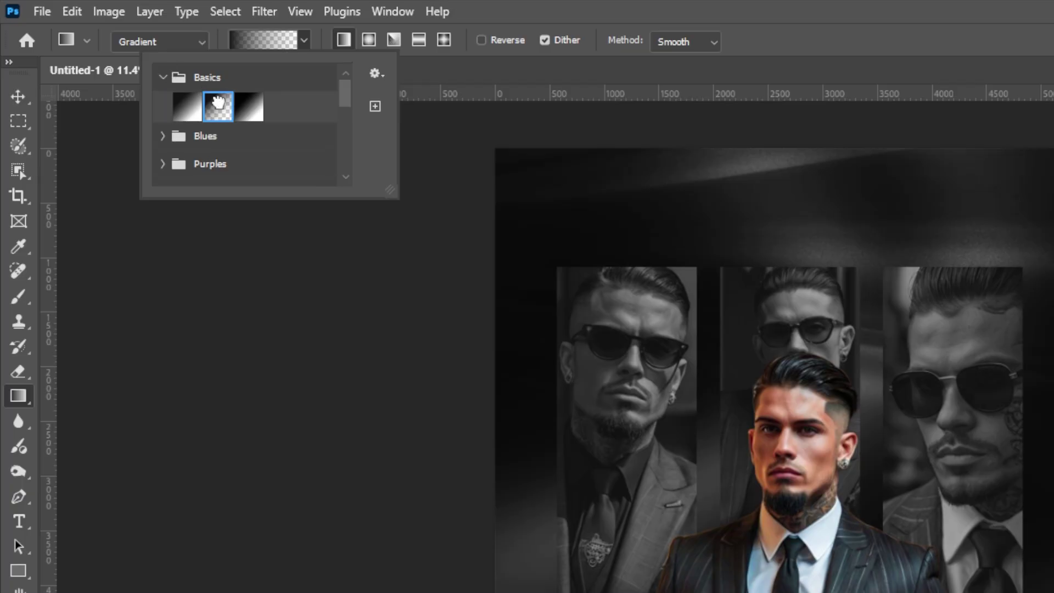
double_click(218, 102)
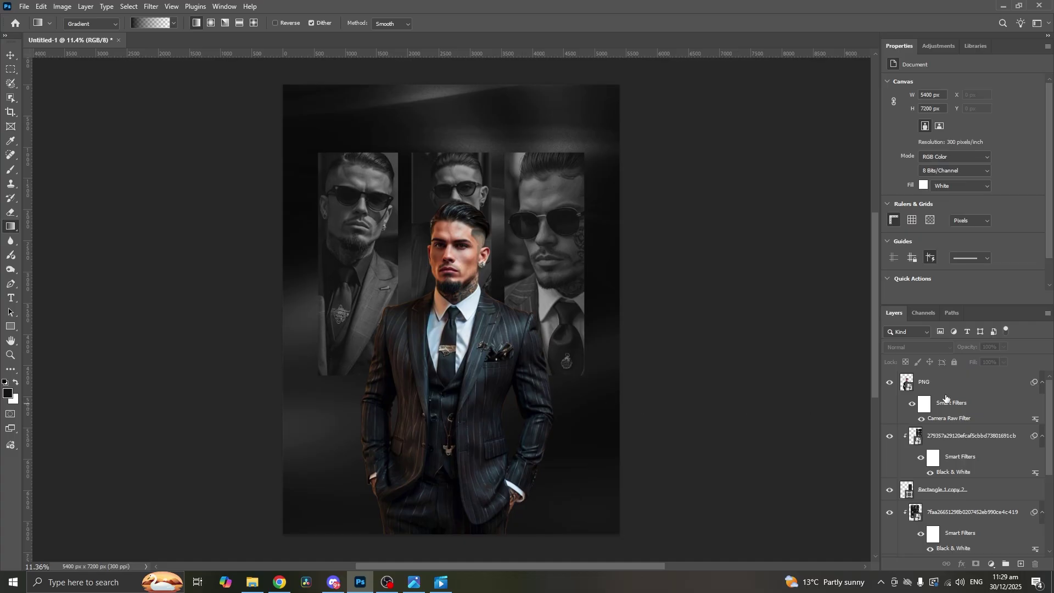
click(968, 385)
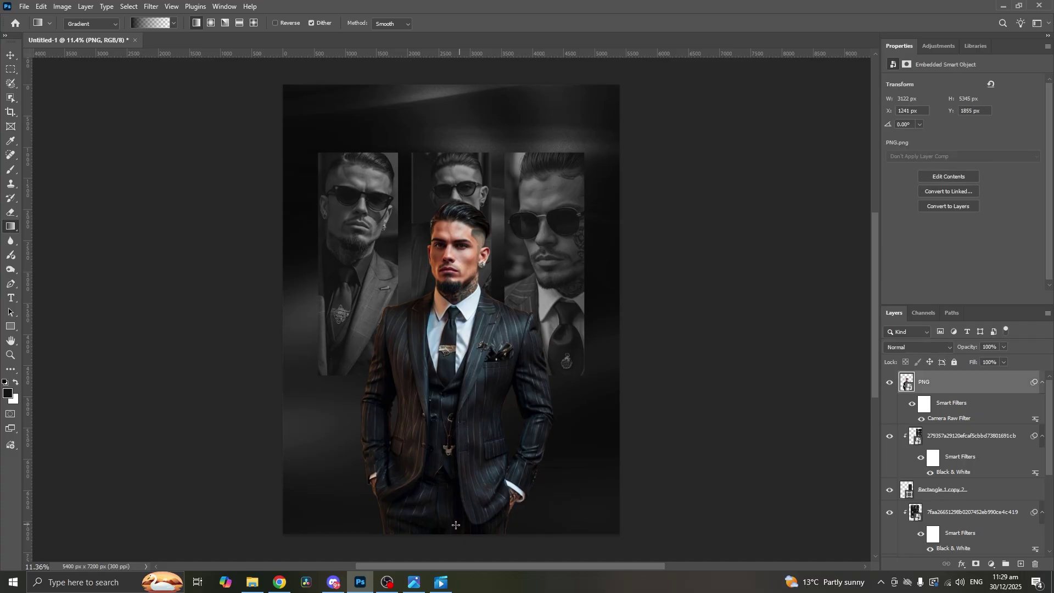
drag(449, 530, 449, 363)
drag(450, 355, 450, 355)
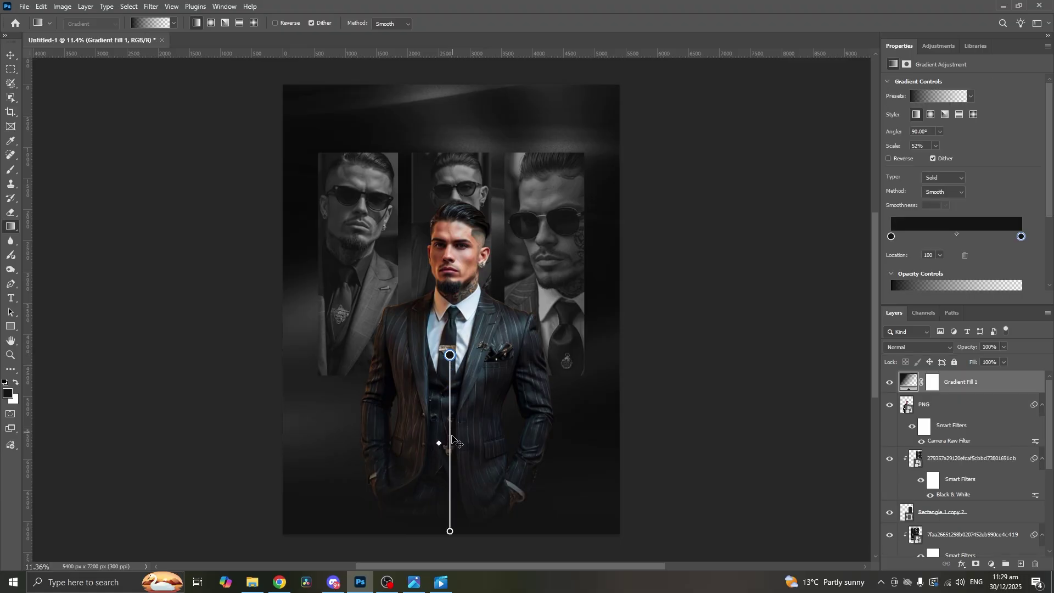
drag(449, 409, 451, 385)
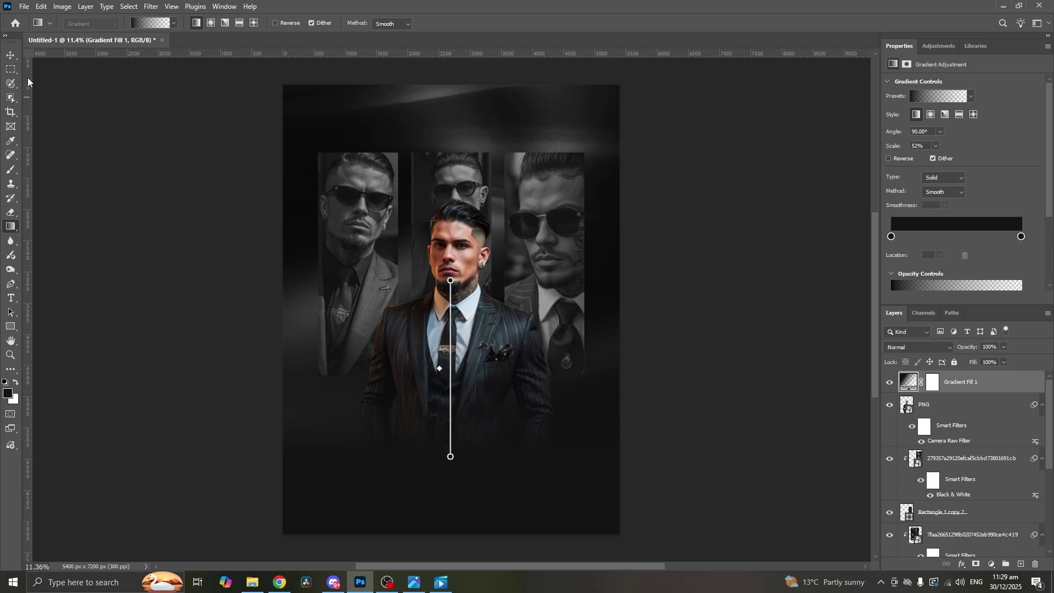
click(10, 56)
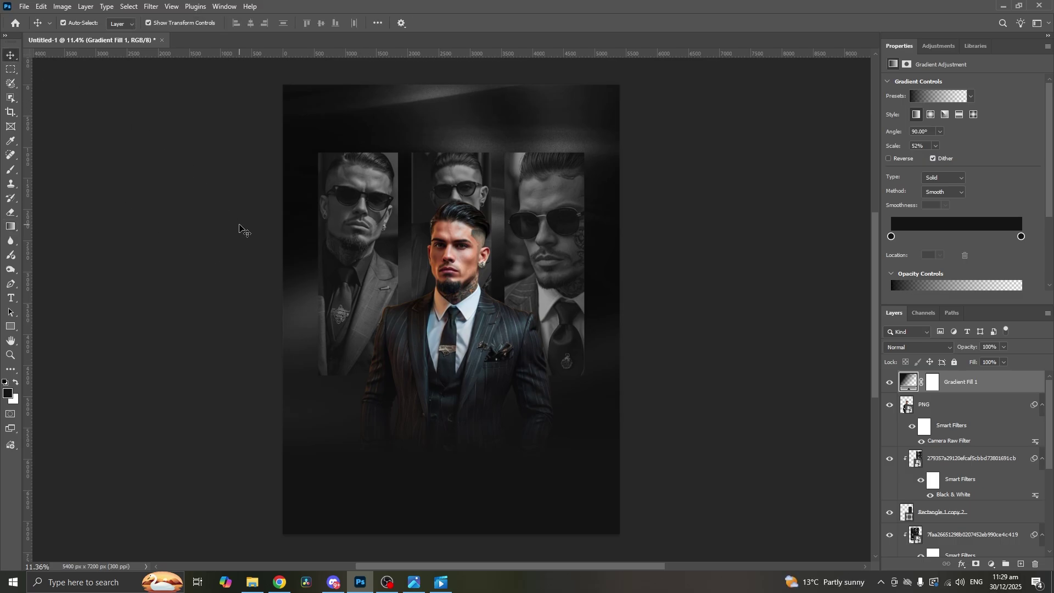
Step: Add the white title LEADER in Casko Luxury Demo, enlarged and centred over the faded lower part of the suit
key(t)
click(383, 327)
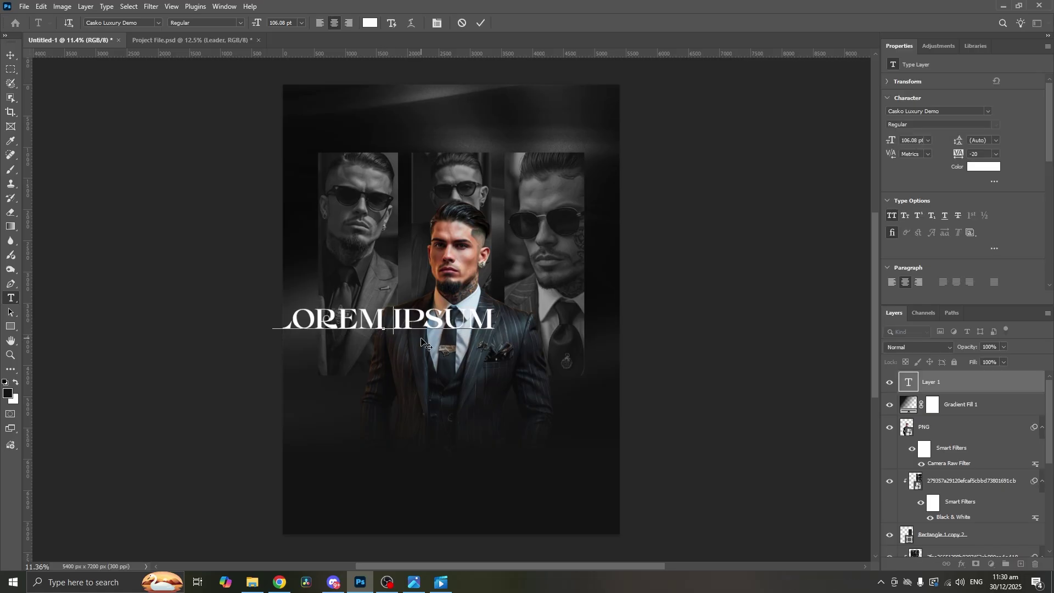
text(LEADER)
key(ctrl+t)
drag(446, 330, 557, 372)
drag(545, 326, 554, 434)
key(Return)
Step: Add the tagline "Smart, calm, and dangerous with words" in Montserrat Medium at 31 pt, centred just below LEADER
click(922, 113)
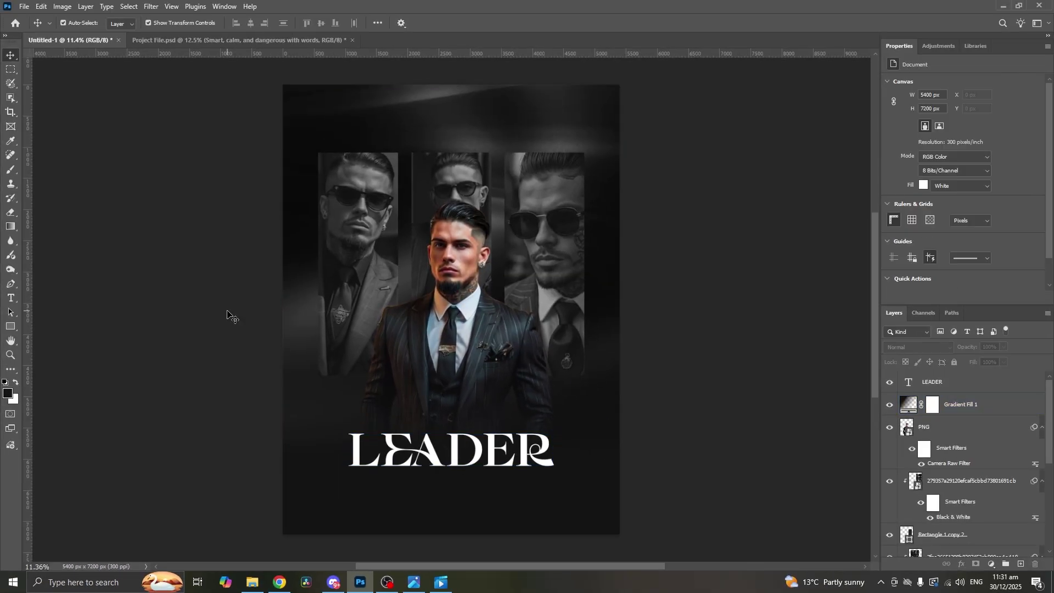
key(t)
click(369, 494)
text(SMART, CALM, AND DANGEROUS WITH WORDS)
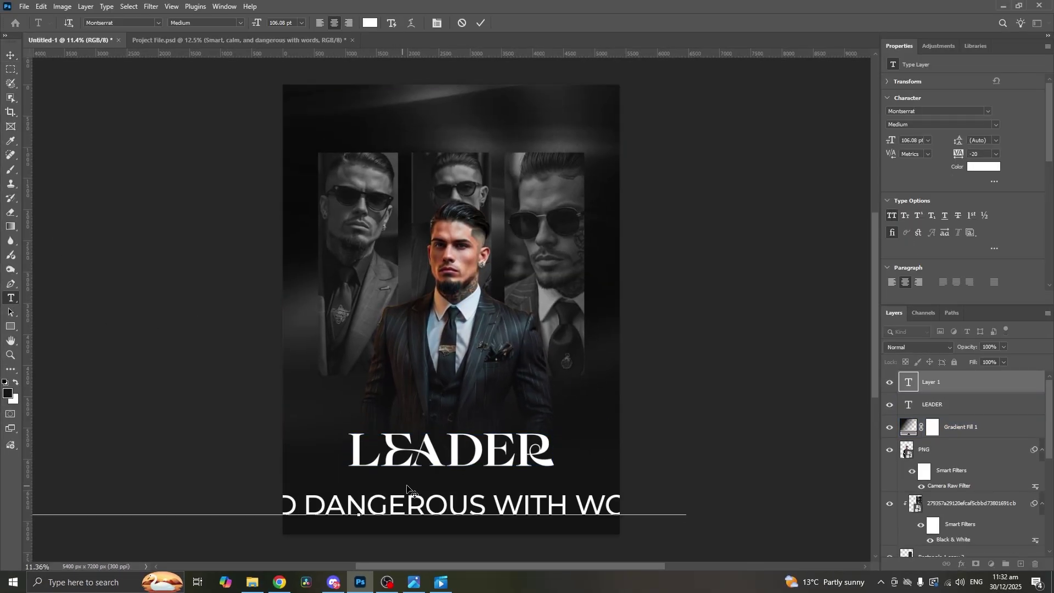
key(ctrl+a)
drag(890, 140, 844, 148)
click(11, 55)
drag(384, 512, 477, 478)
click(682, 478)
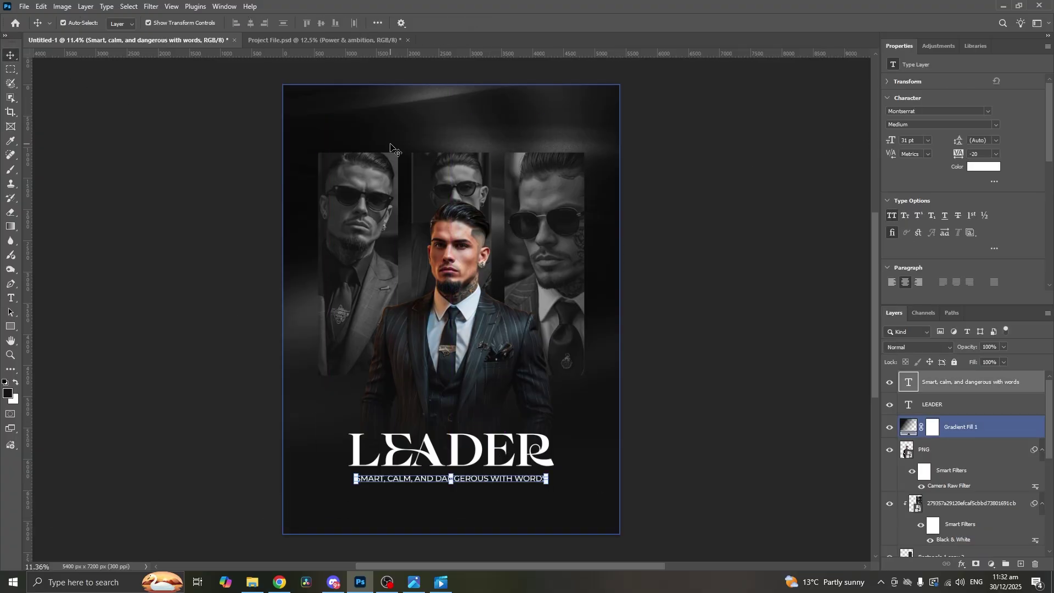
Step: Add the heading "Power & ambition" in Montserrat Medium, scaled to 73.75 pt and centred above the three portraits
key(t)
click(354, 134)
text(POWER & AMBITION)
click(12, 57)
drag(385, 126, 516, 132)
key(ctrl+t)
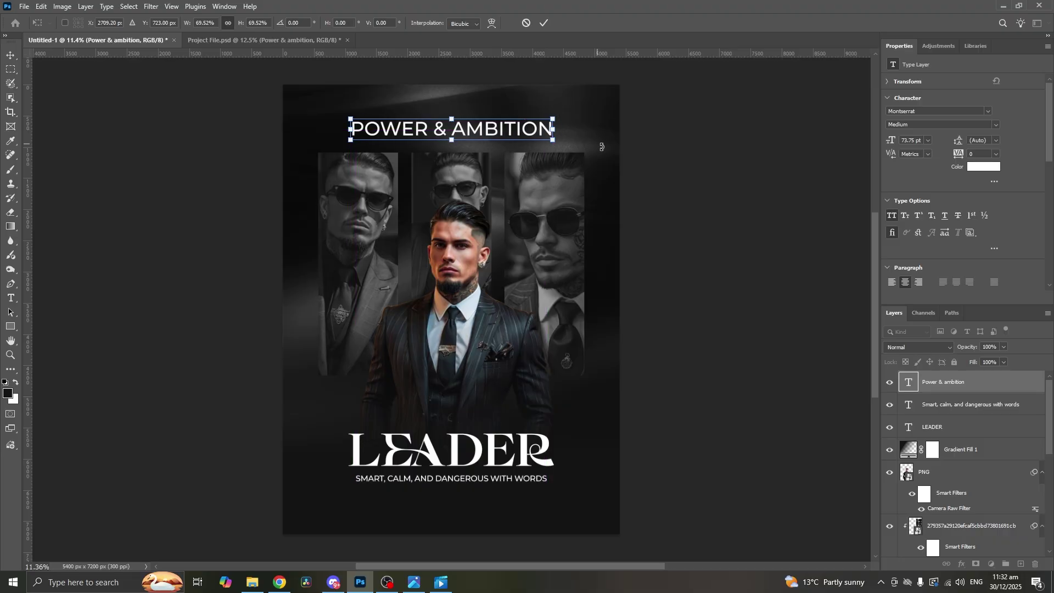
key(Return)
Step: Paste the vertical captions, placing "Loyalty vs betrayal" beside the right portrait and "Power has a price" beside the left portrait
key(ctrl+v)
drag(504, 219, 595, 286)
key(ctrl+v)
drag(299, 160, 308, 182)
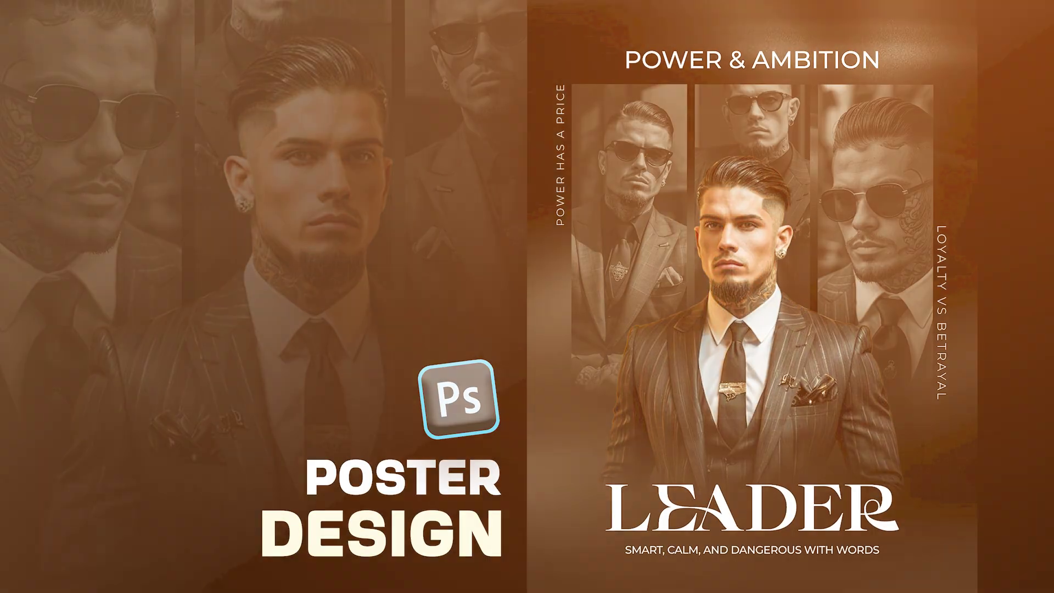